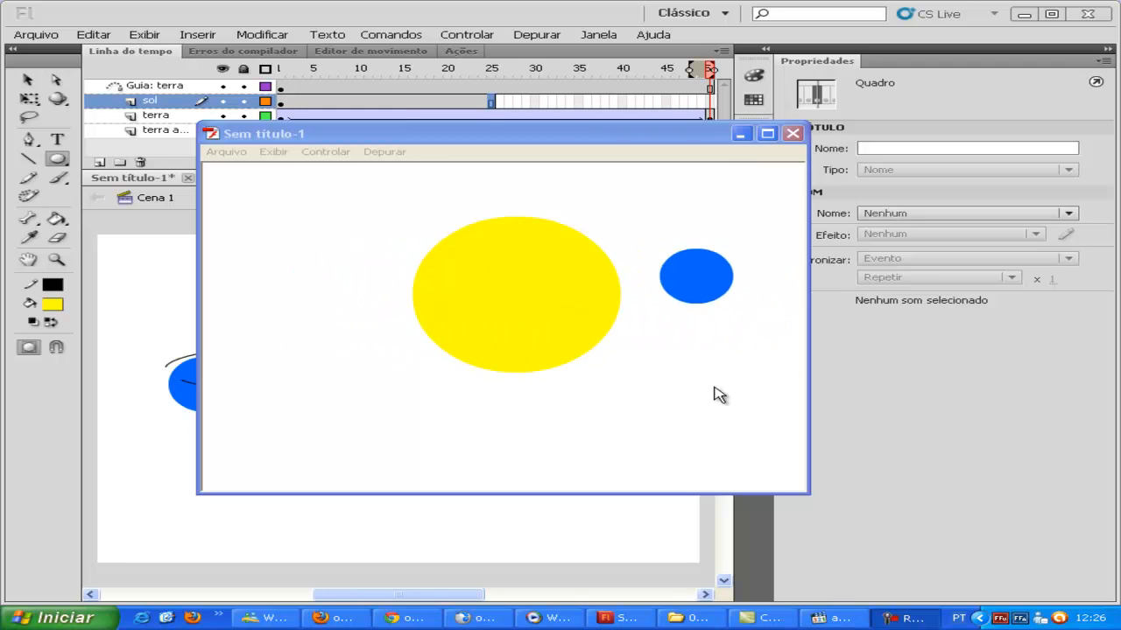
- Close the animation preview and create a new ActionScript 3.0 document
left_click(792, 133)
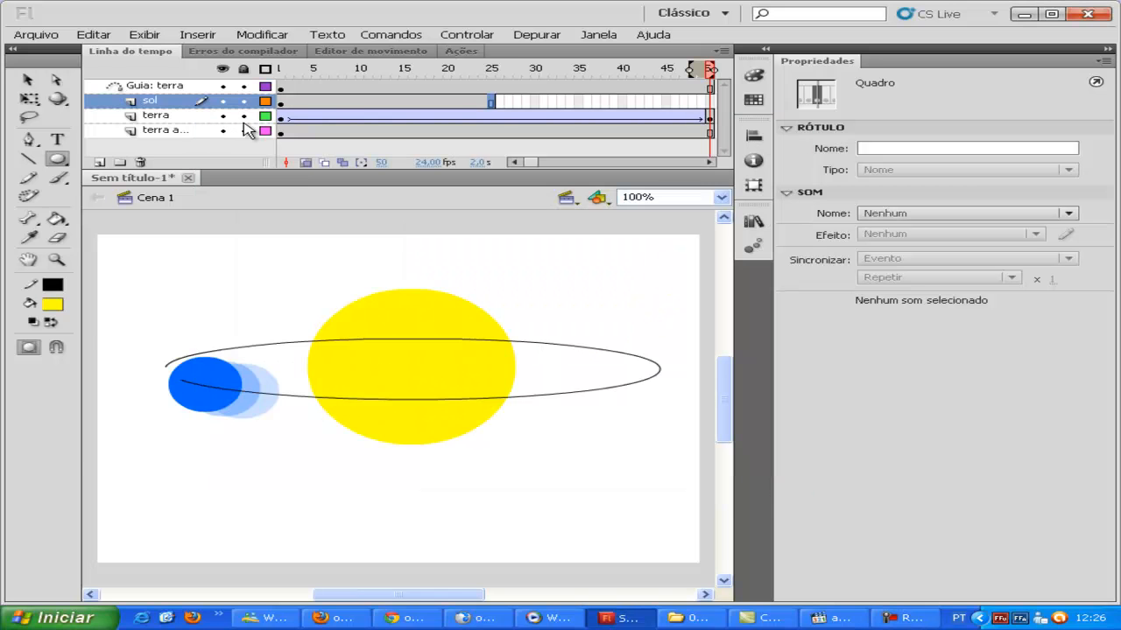
left_click(44, 36)
left_click(48, 49)
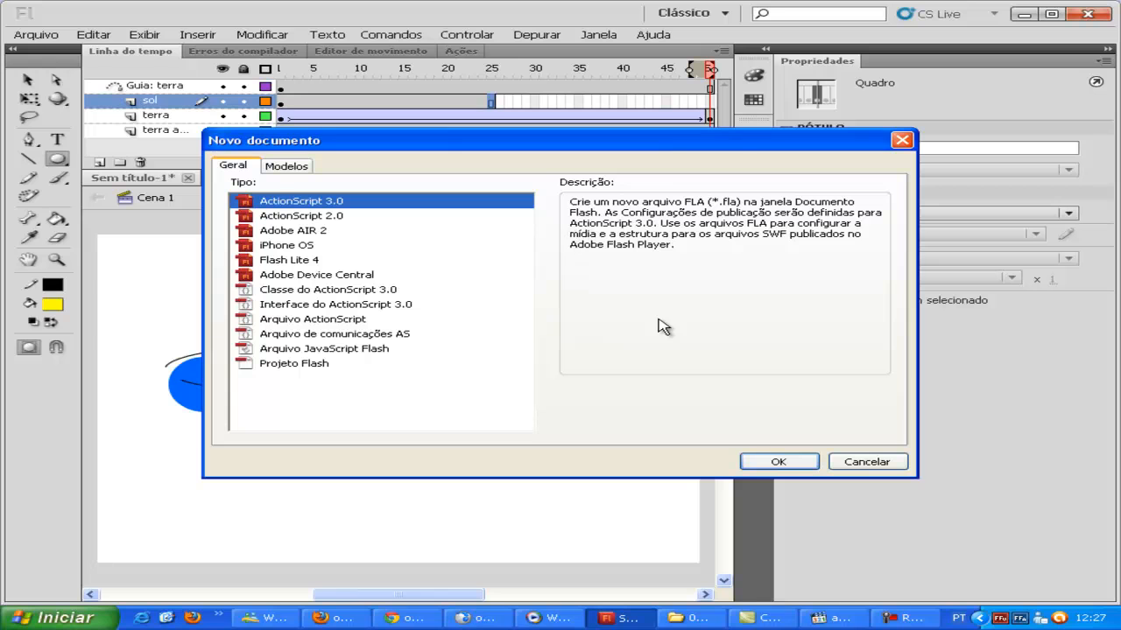
left_click(766, 464)
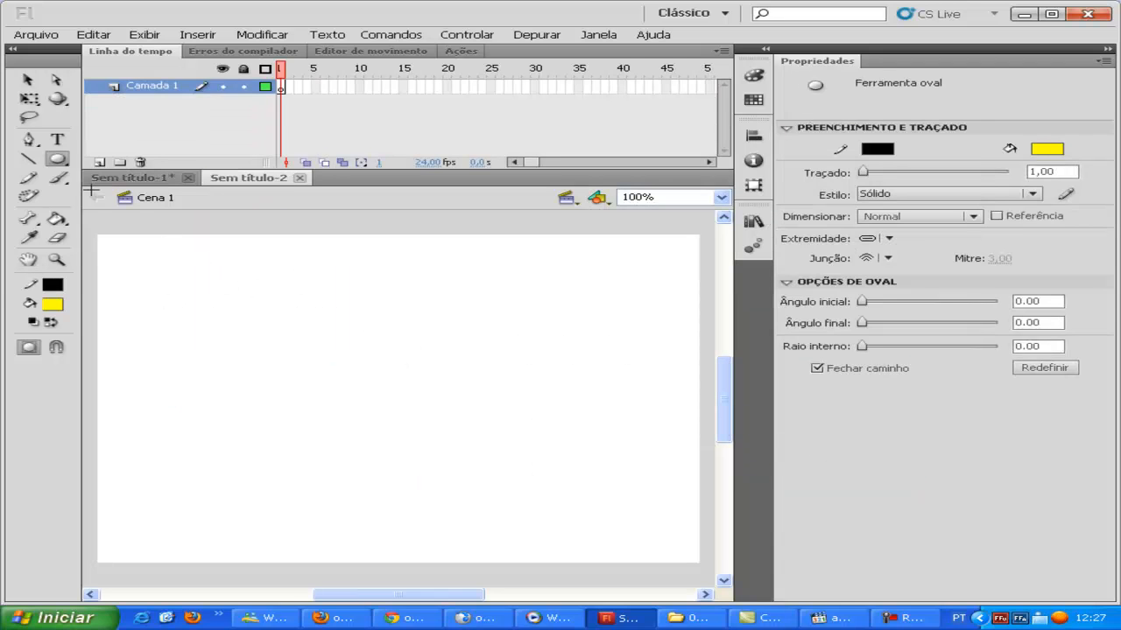
- Draw a circle about 87 px wide near the stage's left side, with no stroke and a blue fill
left_click_drag(137, 324, 234, 398)
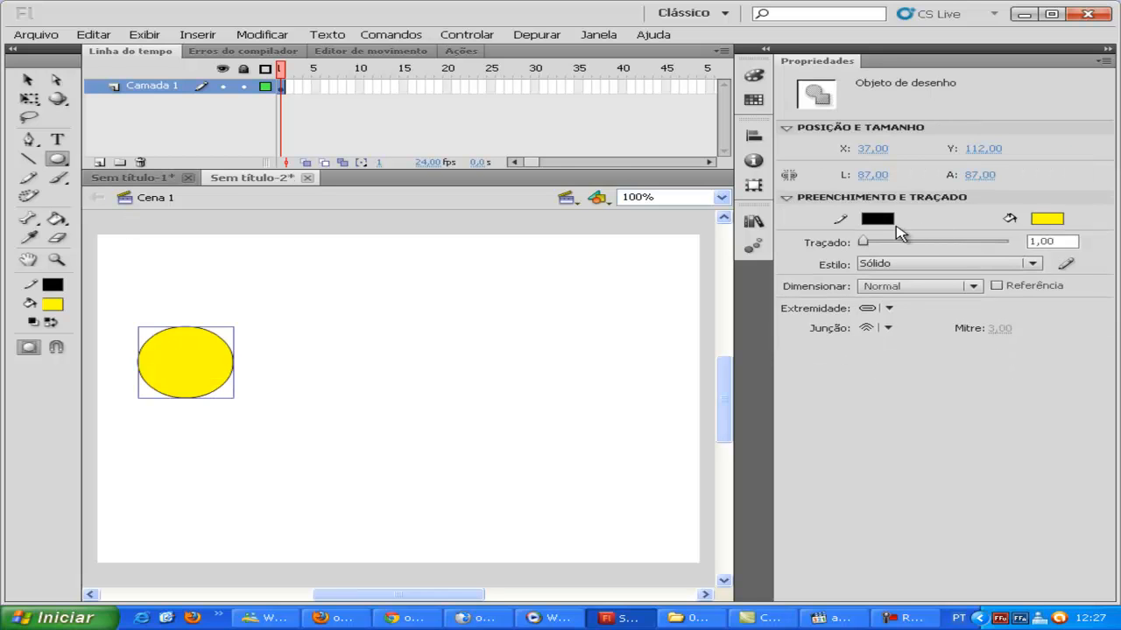
left_click(878, 226)
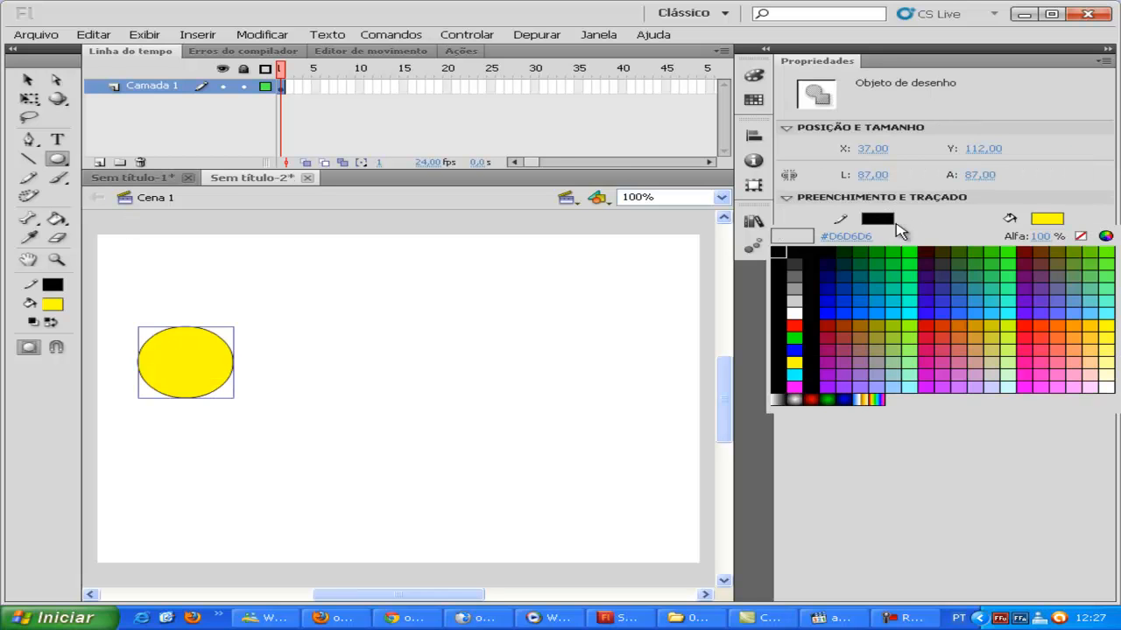
left_click(1086, 235)
left_click(1045, 226)
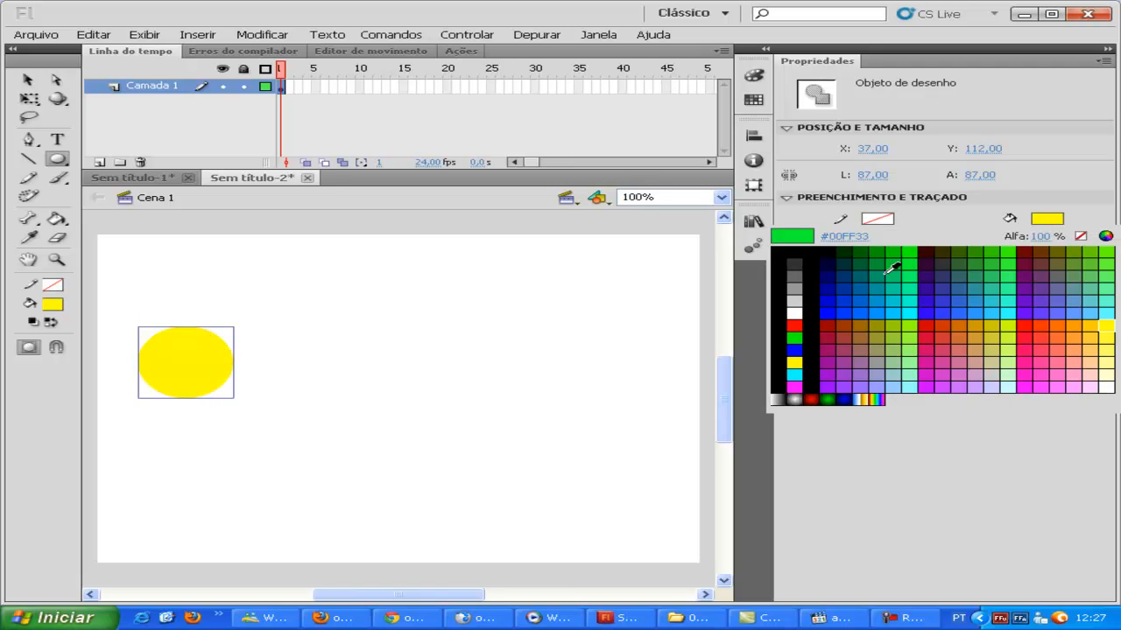
left_click(865, 320)
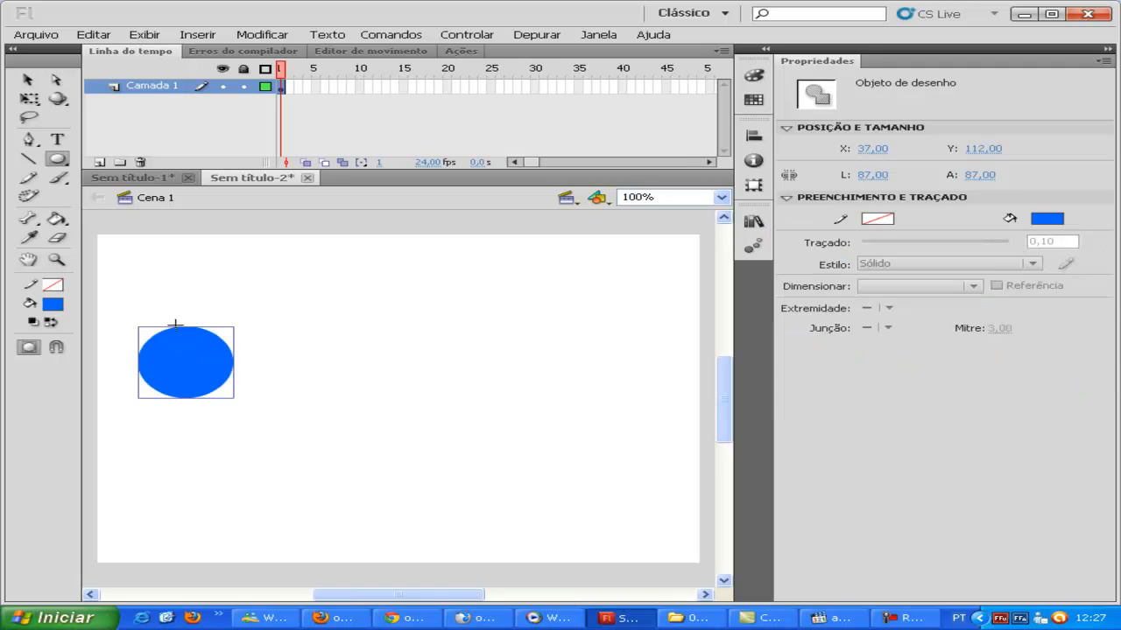
- Convert the blue circle into a graphic symbol, keeping the default name and registration point
left_click(28, 80)
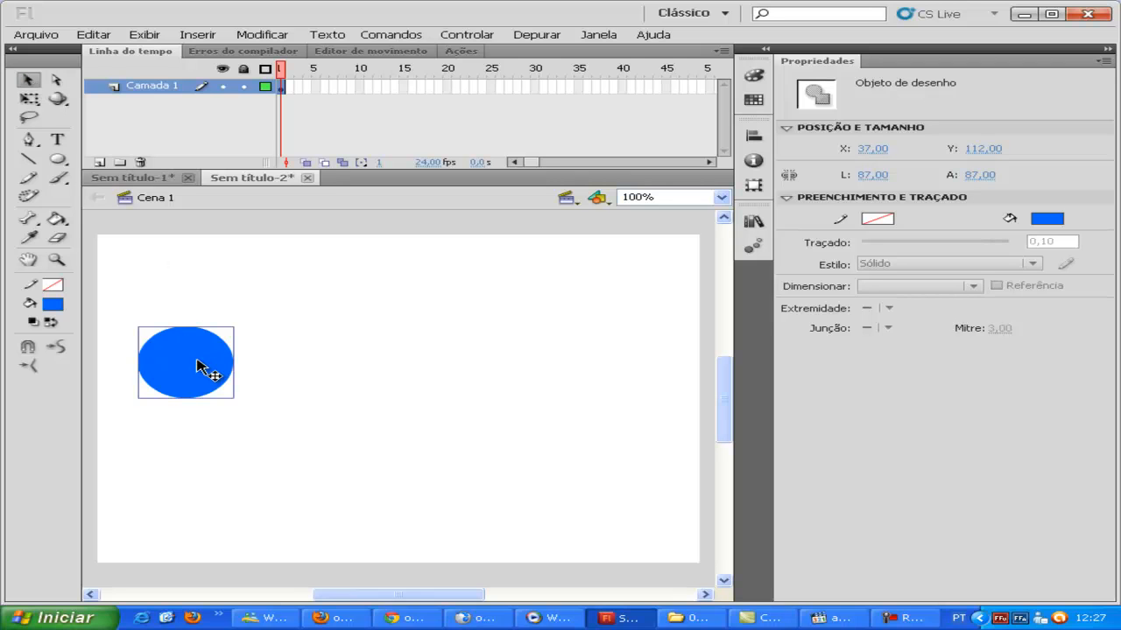
key("F8")
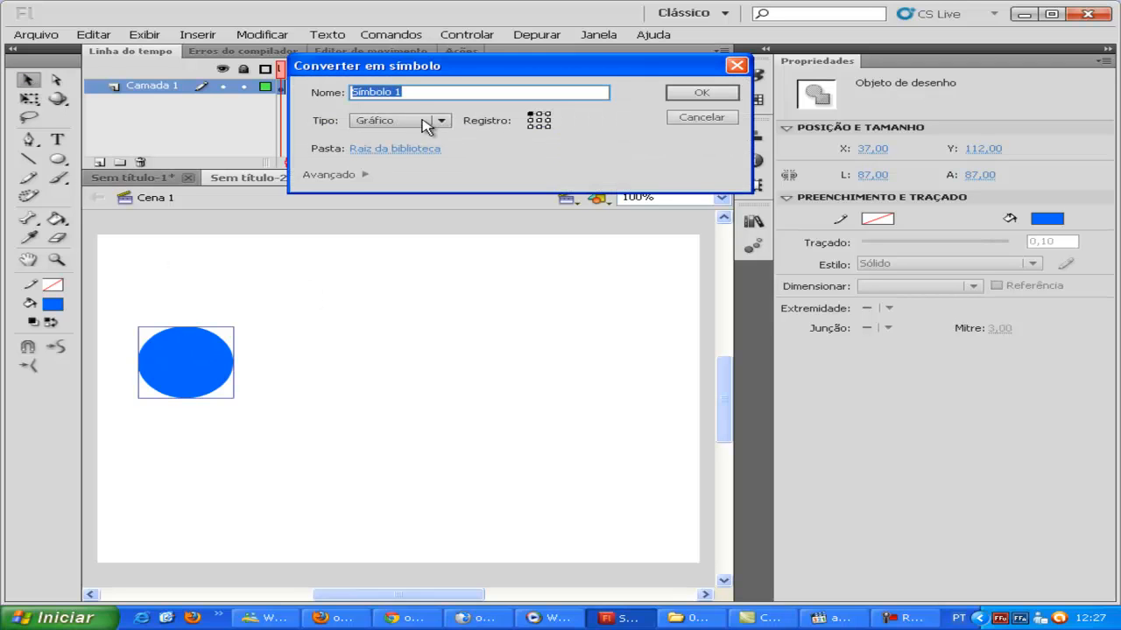
left_click(682, 93)
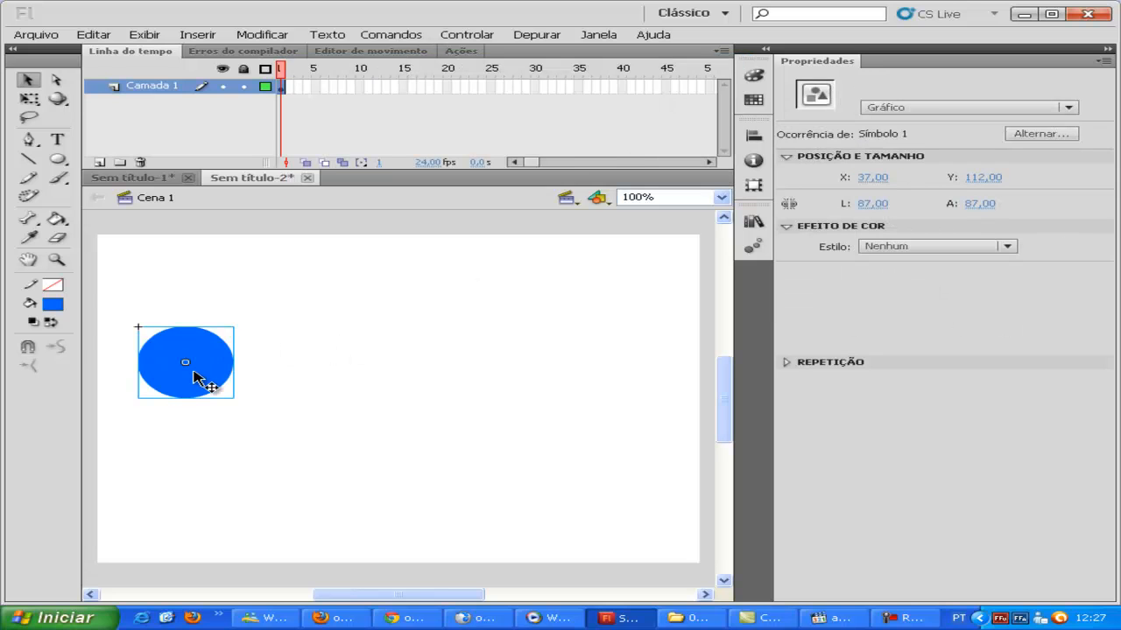
- Rename the circle's layer as terra
double_click(141, 87)
type("te")
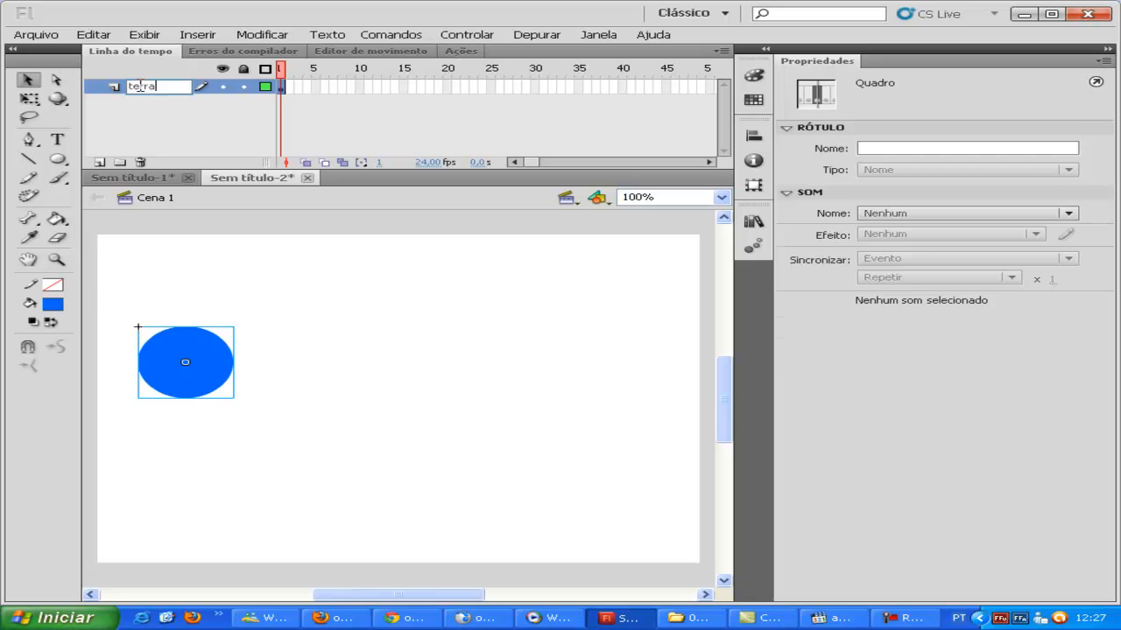
type("rra")
key("Return")
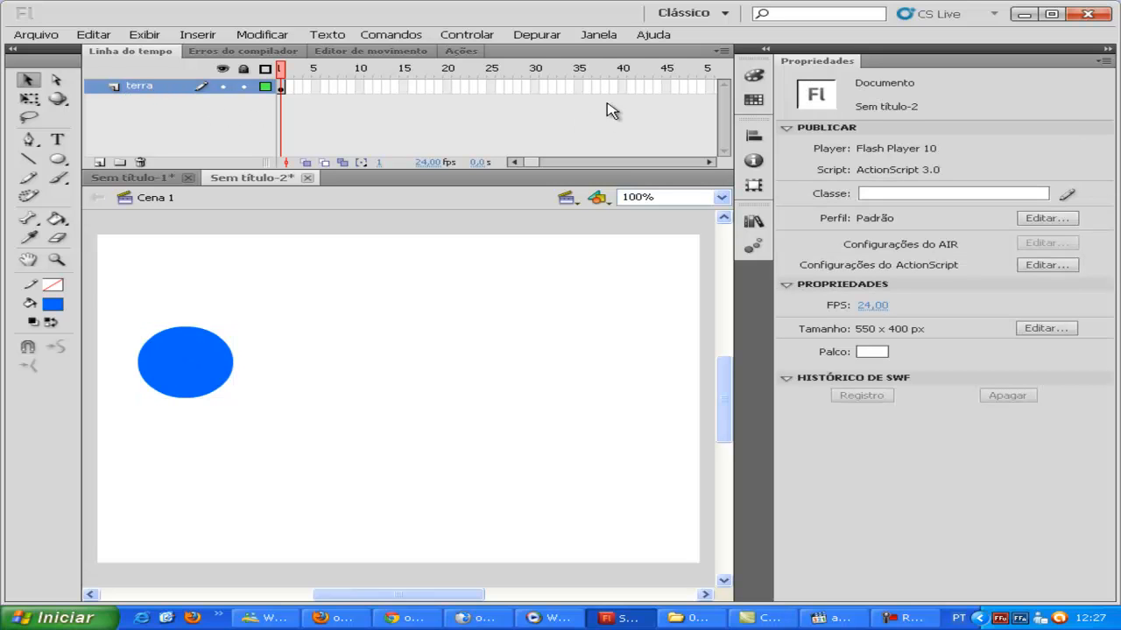
- Extend the terra layer with a frame at 50 and add a classic motion guide to it
left_click(709, 163)
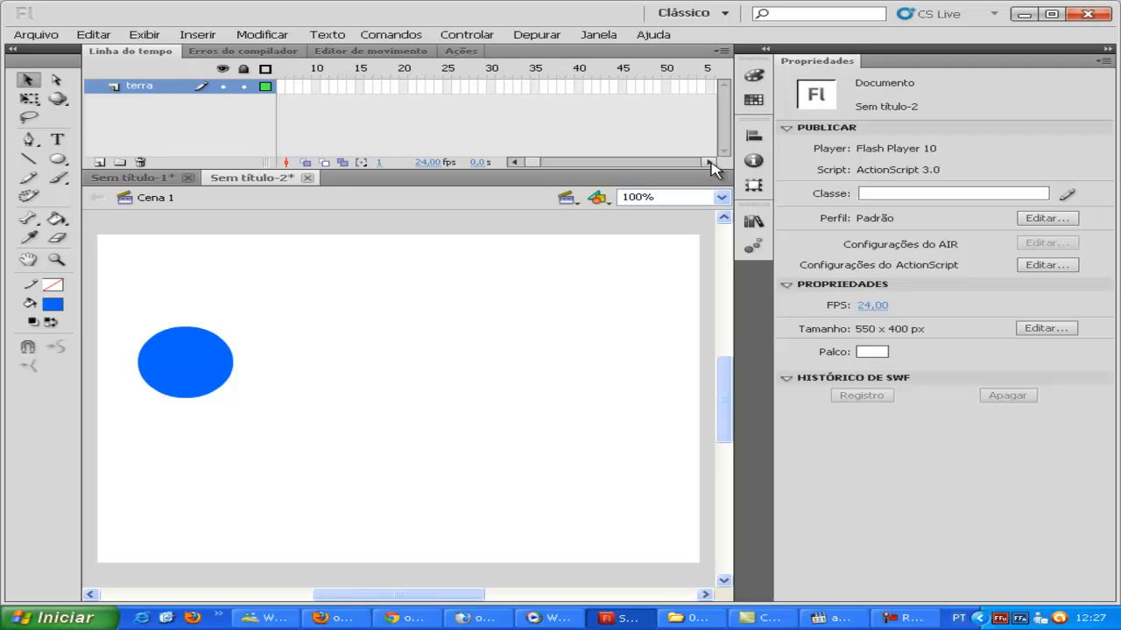
right_click(666, 85)
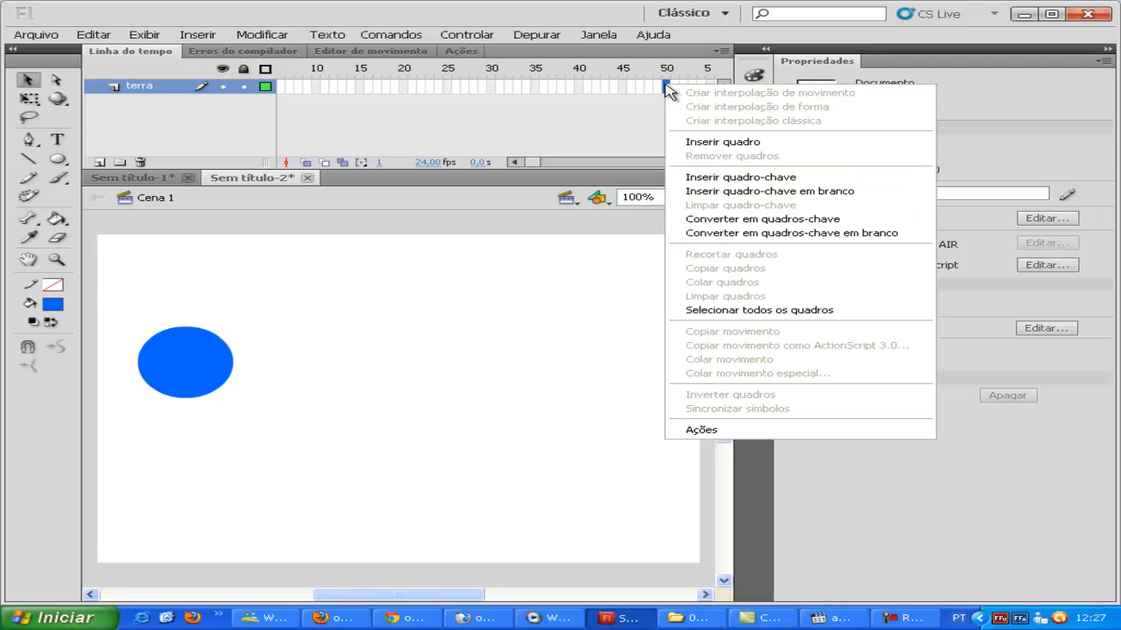
left_click(734, 144)
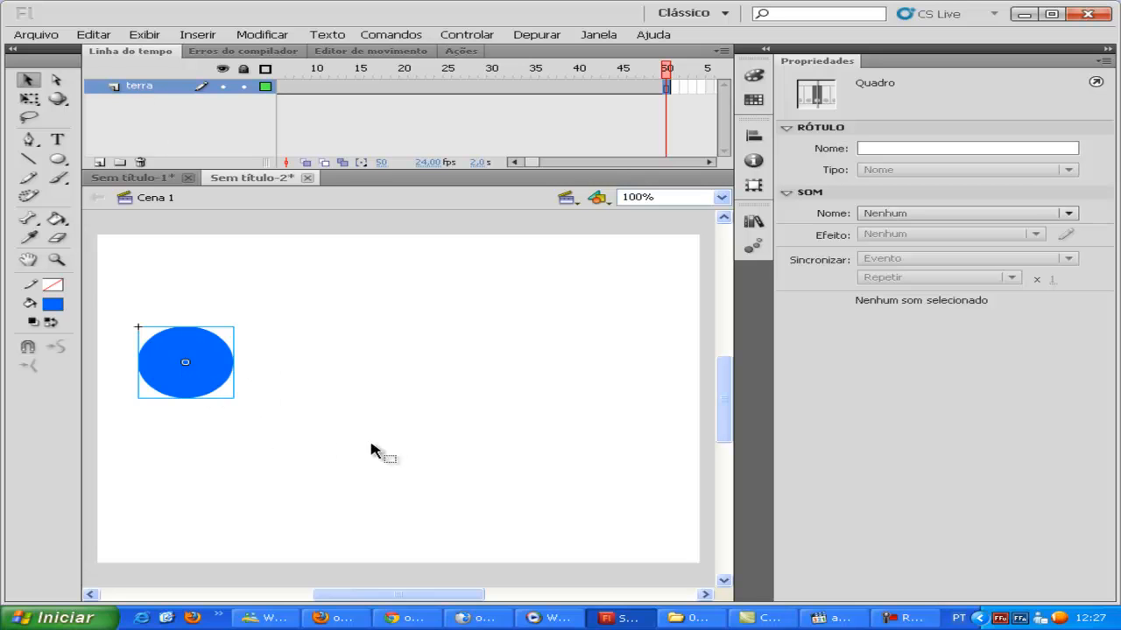
right_click(145, 86)
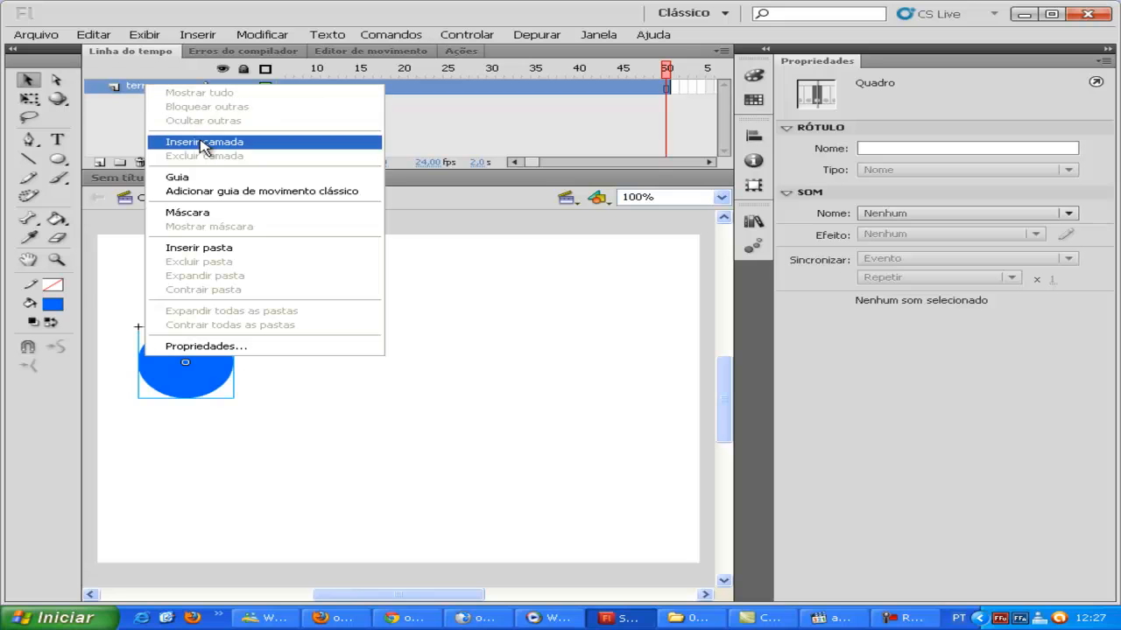
left_click(224, 200)
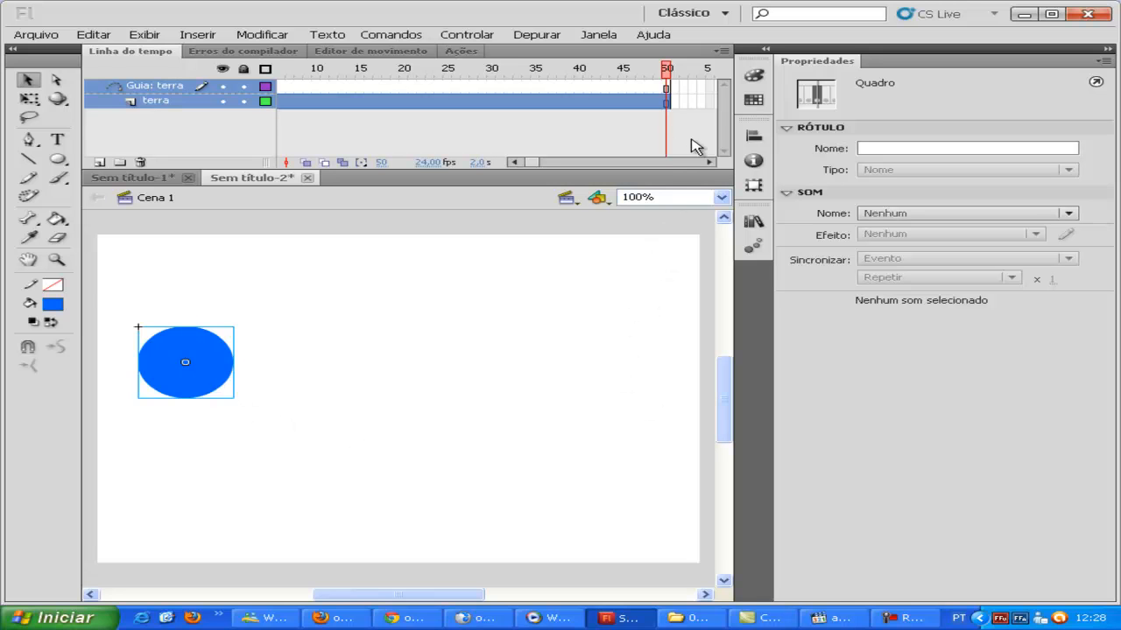
- Insert a keyframe at frame 50 of the terra layer
left_click(667, 102)
right_click(667, 102)
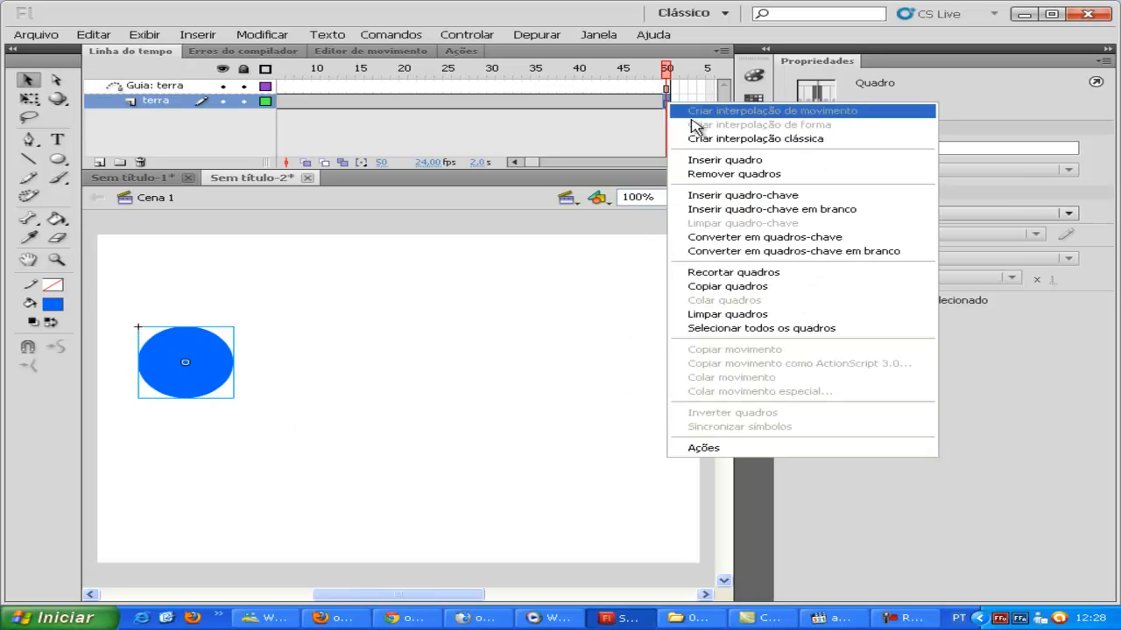
left_click(723, 195)
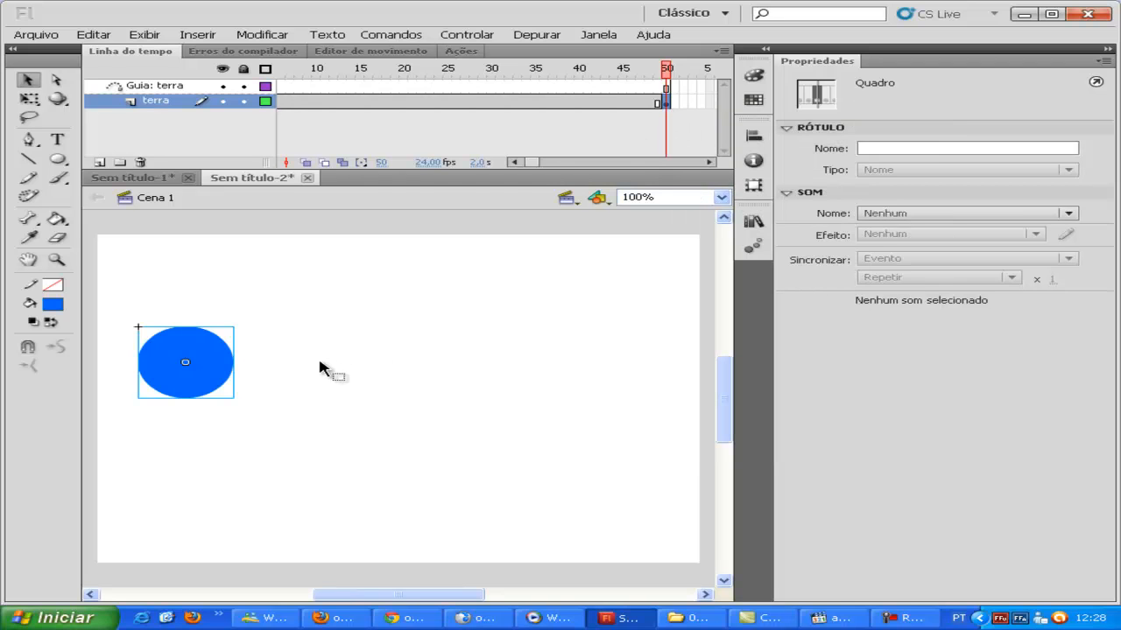
- Nudge the circle at frame 50 slightly right and down, and compare its position with frame 1
key("shift+Down")
key("shift+Down")
key("Right")
key("Right")
key("Right")
key("Right")
key("Right")
key("Right")
key("Right")
key("Right")
key("Right")
key("Right")
key("Right")
key("Right")
key("Right")
key("Right")
key("Right")
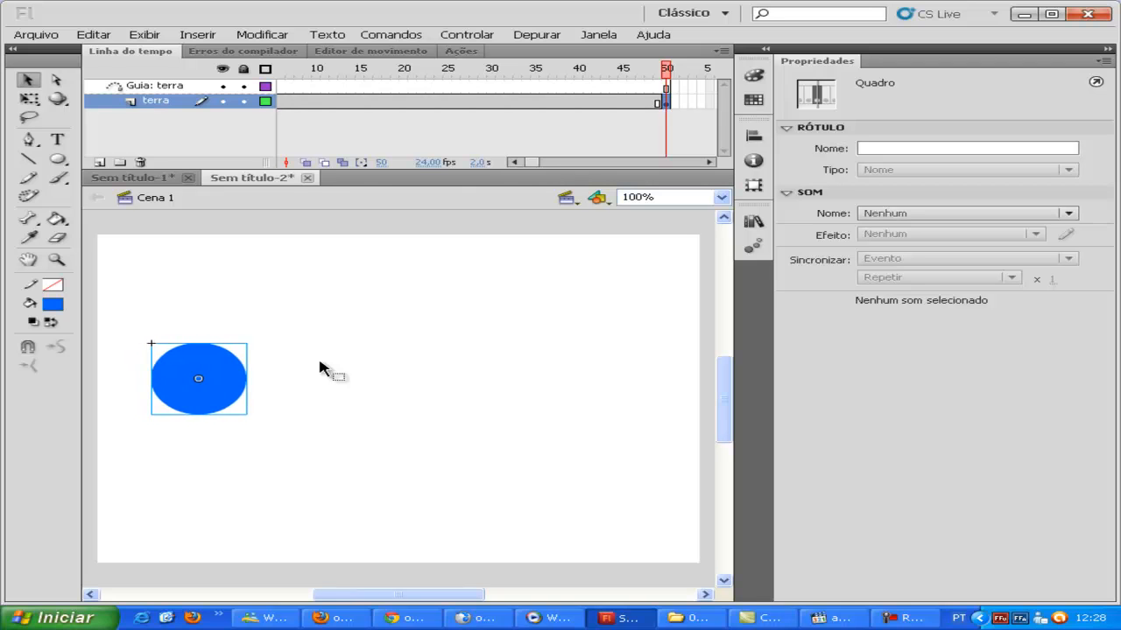
left_click(514, 162)
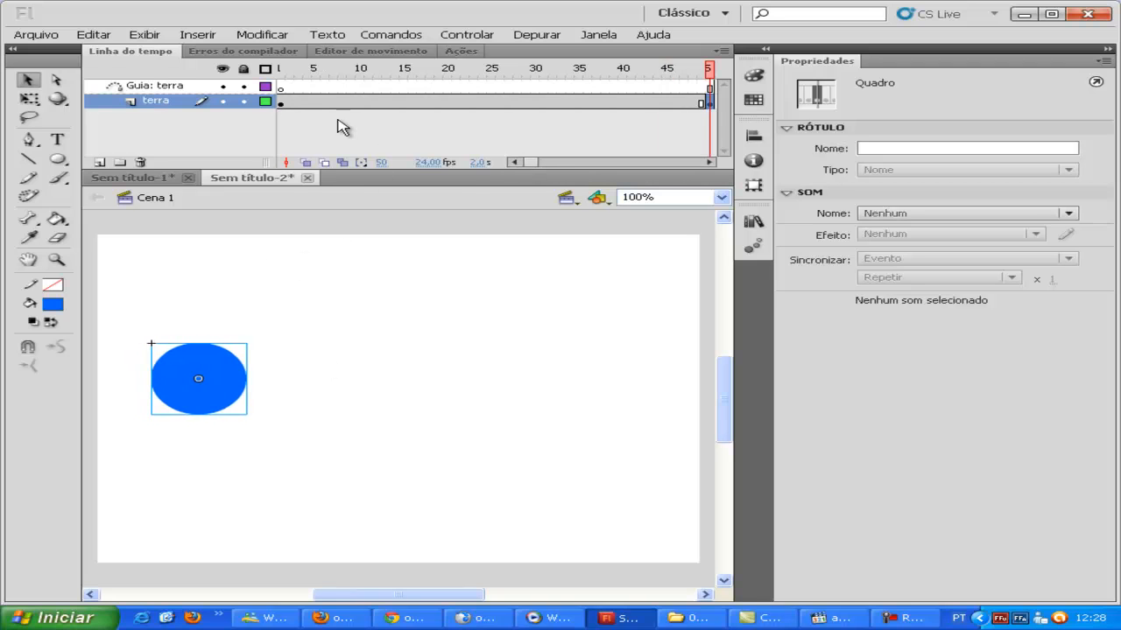
left_click(281, 104)
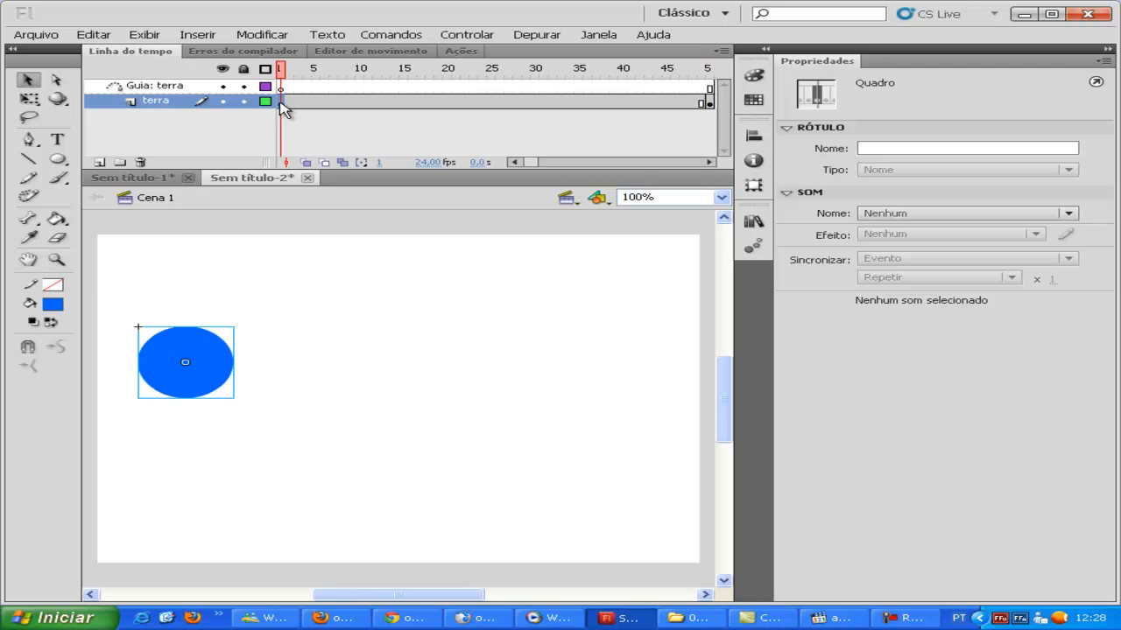
left_click(708, 104)
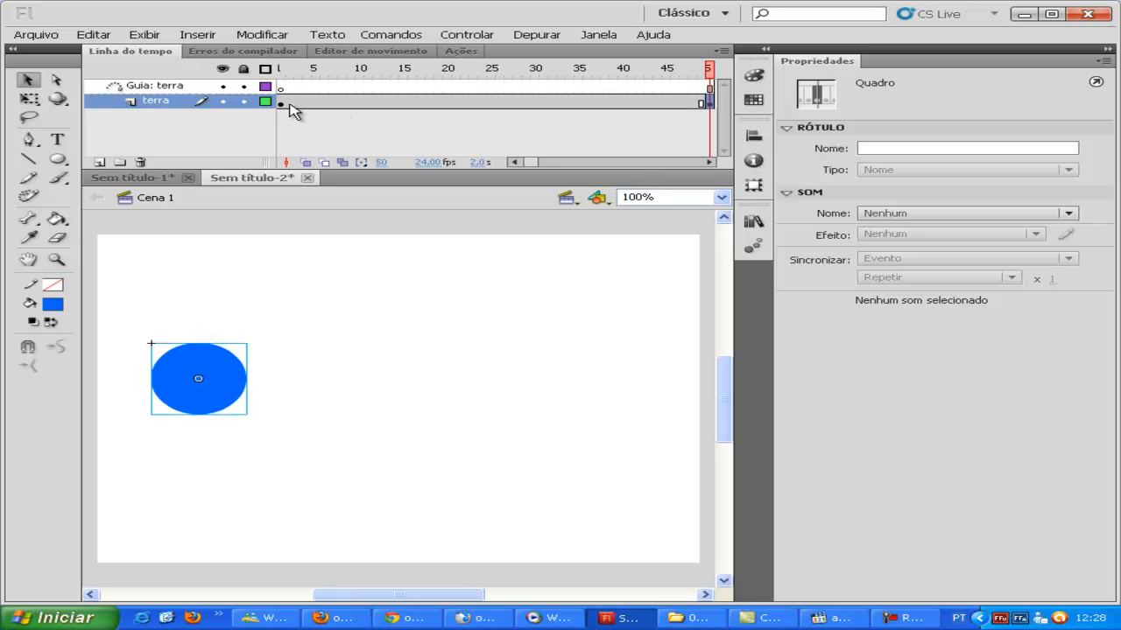
- On frame 1 of the guide layer, draw a flat ellipse about 470 by 52 px with a black stroke and no fill
left_click(281, 105)
left_click(281, 88)
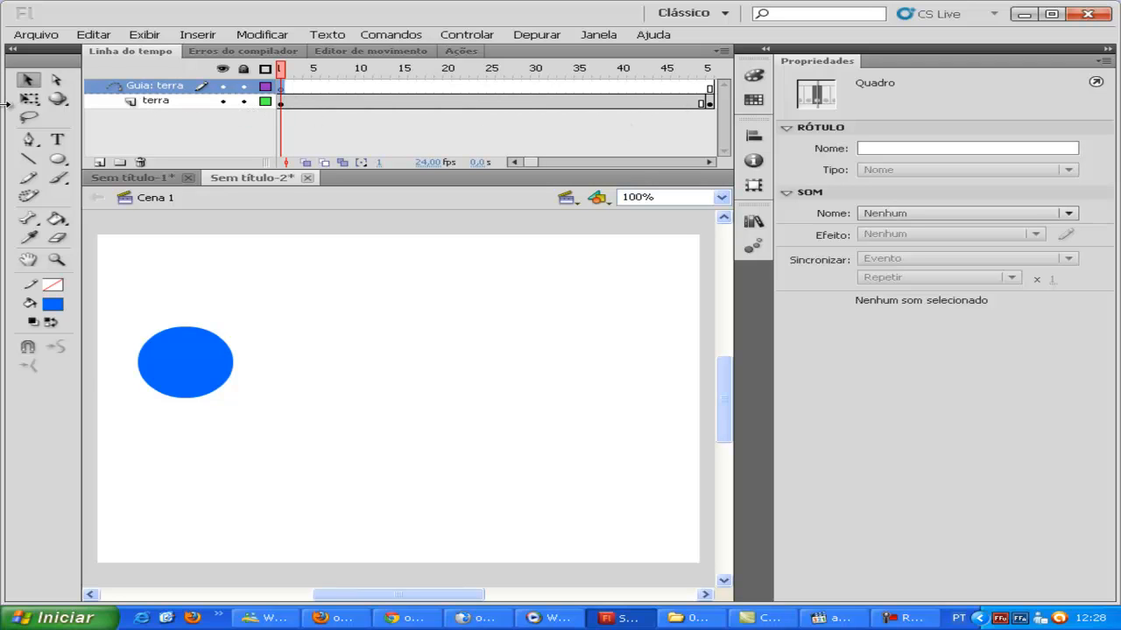
left_click(58, 161)
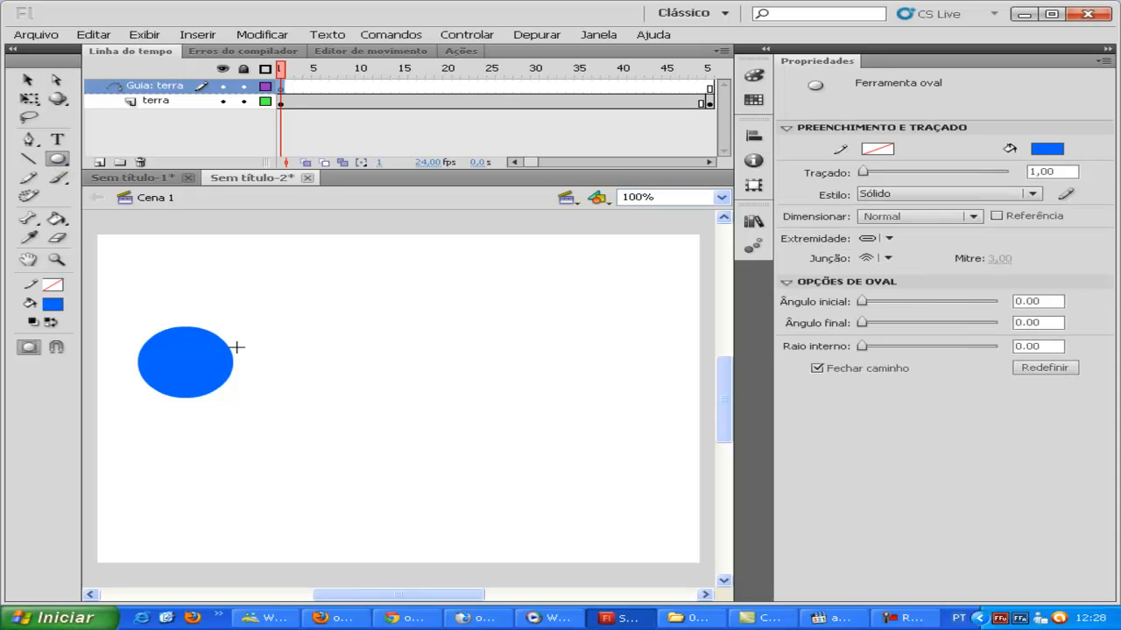
mouse_move(164, 357)
left_mouse_down()
mouse_move(257, 383)
mouse_move(682, 401)
left_mouse_up()
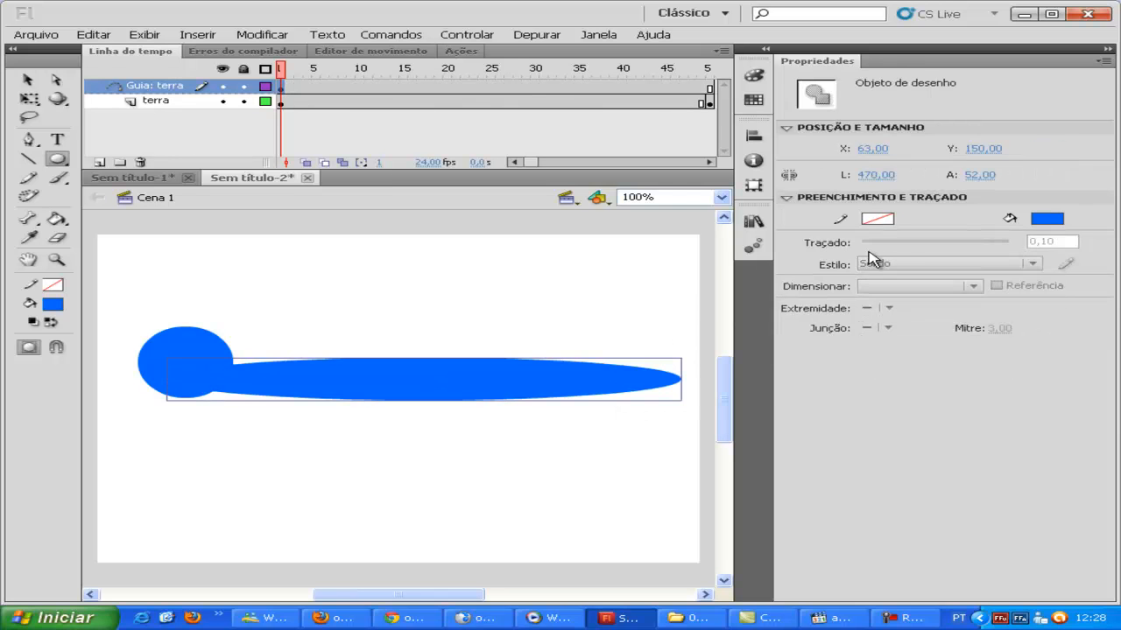
left_click(878, 219)
left_click(782, 256)
left_click(1046, 219)
left_click(1077, 235)
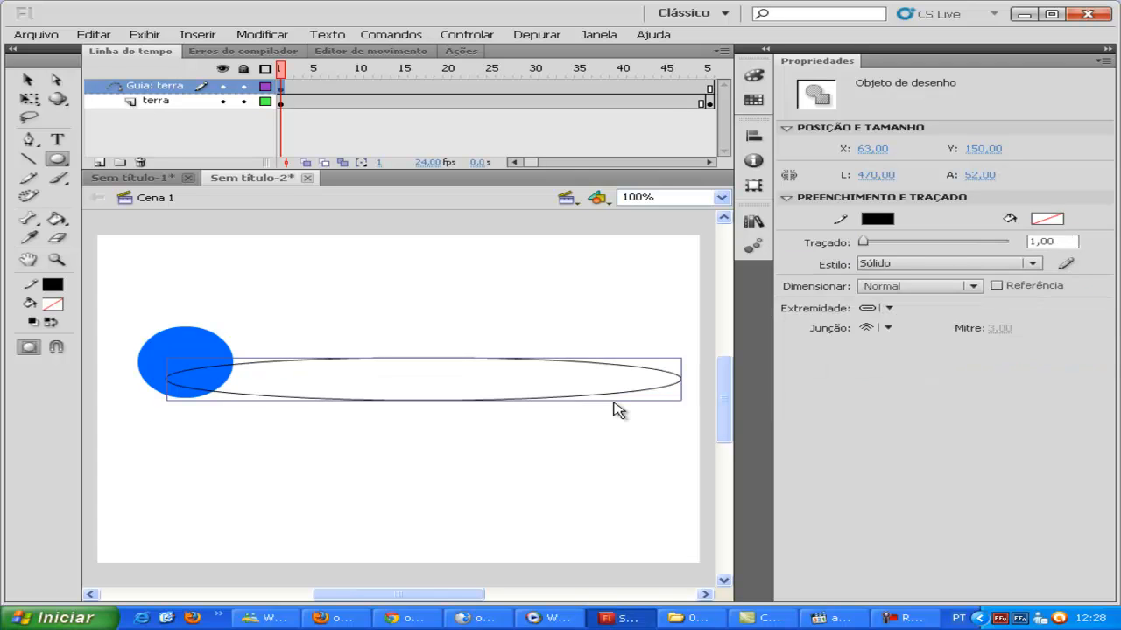
- Reposition the circle at the ellipse's left end, to about X 42, Y 120 in frame 1 and X 43, Y 143 in frame 50
left_click(28, 80)
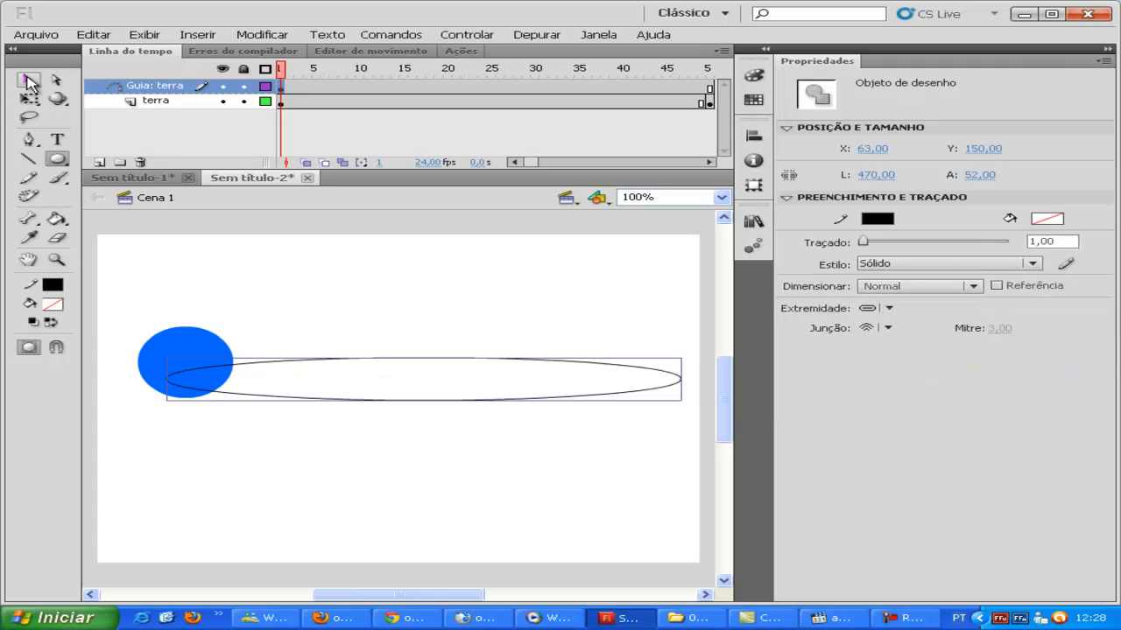
left_click(176, 350)
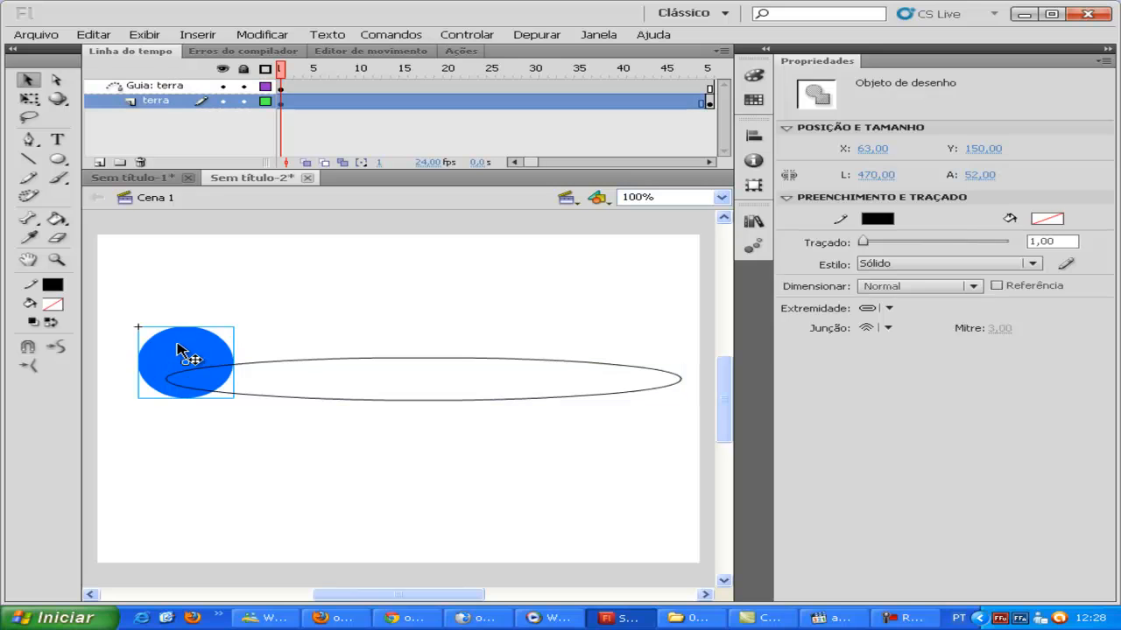
left_click_drag(192, 353, 194, 371)
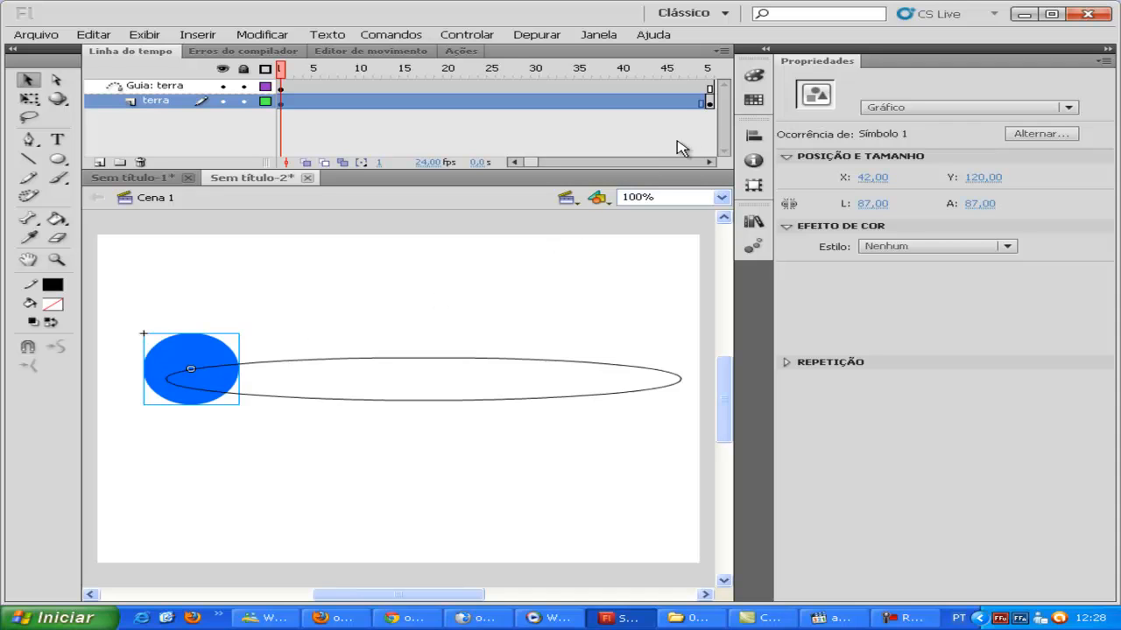
left_click(710, 101)
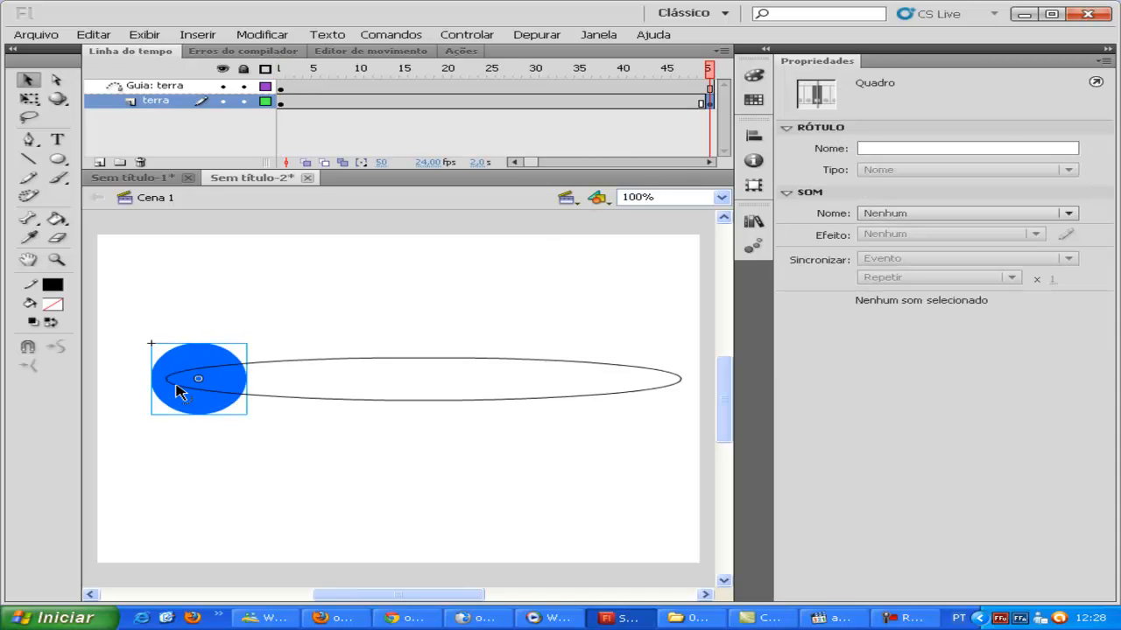
left_click(199, 407)
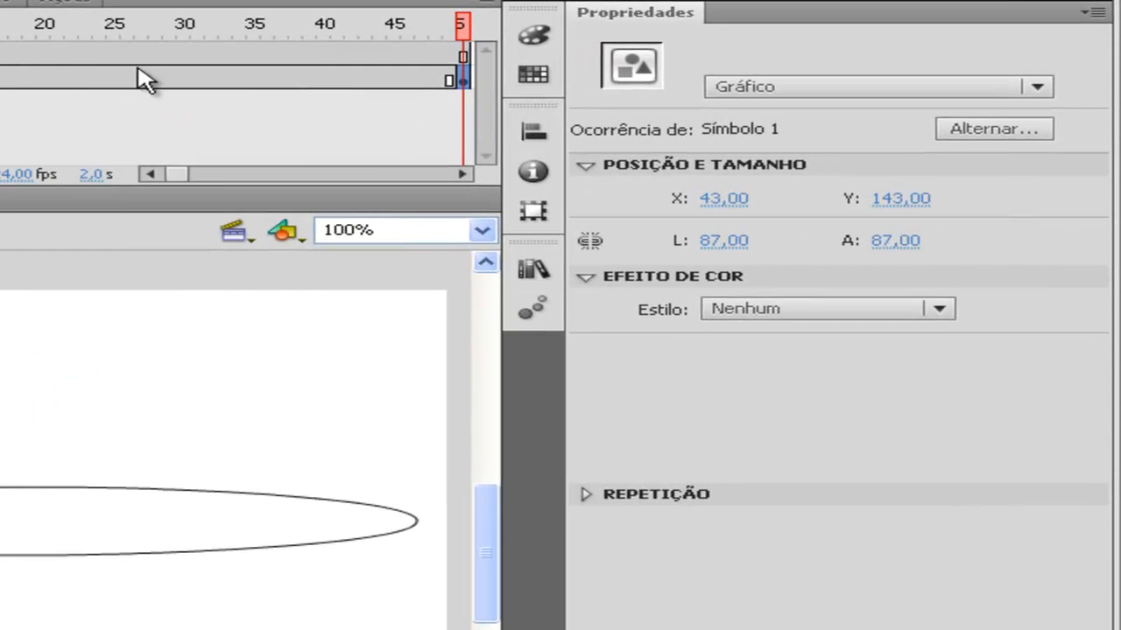
- Create a classic tween on the terra layer between the keyframes at frames 1 and 50
left_click(278, 90)
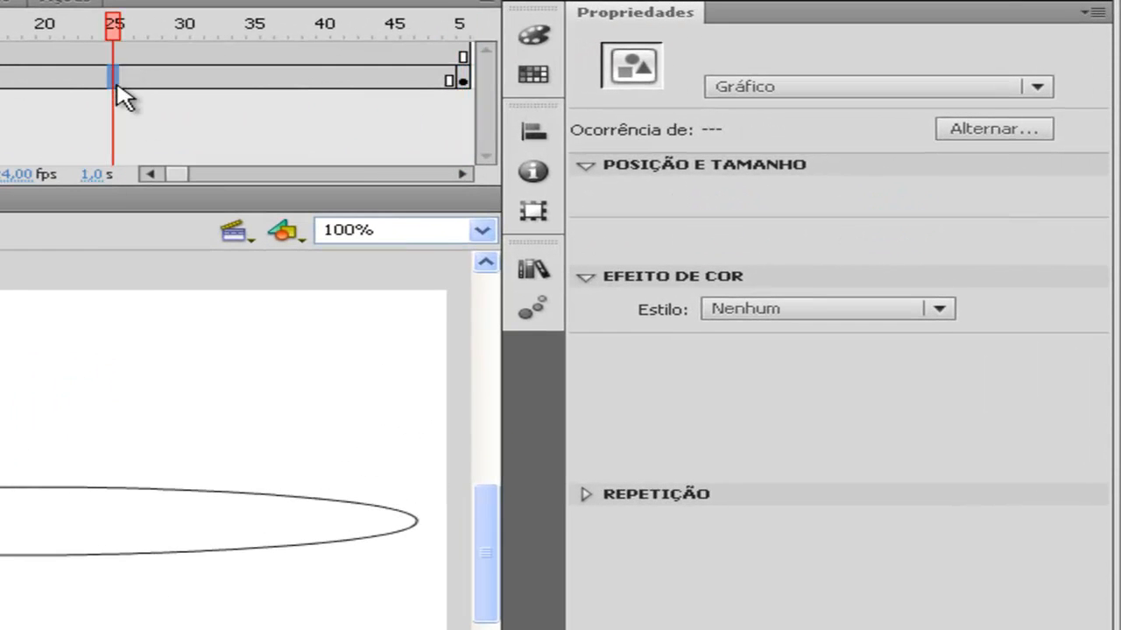
right_click(280, 91)
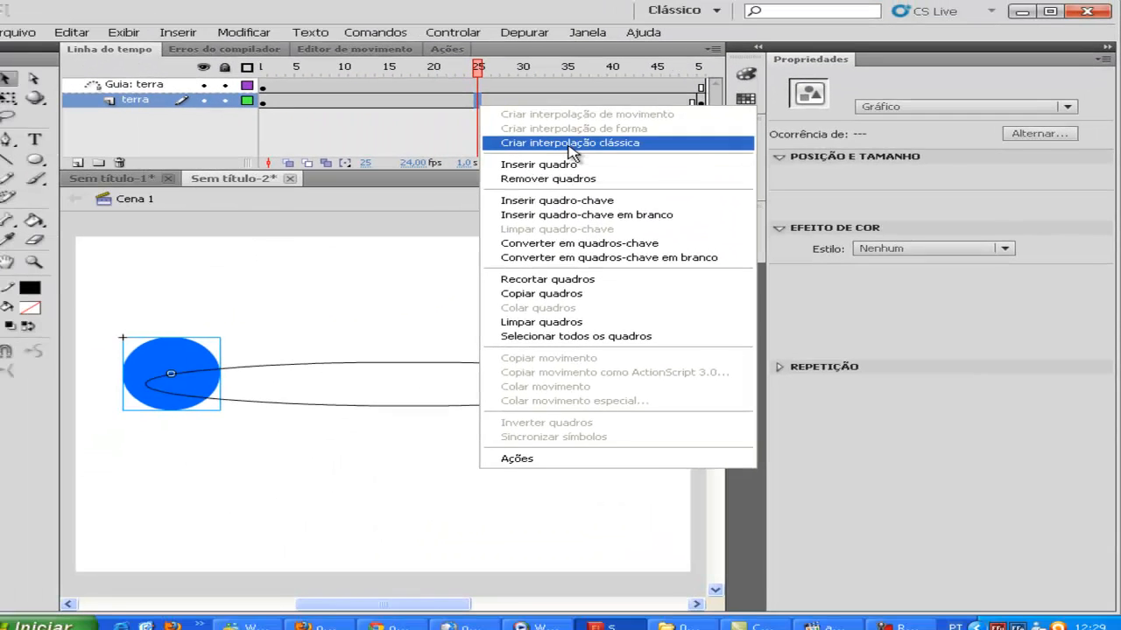
left_click(289, 142)
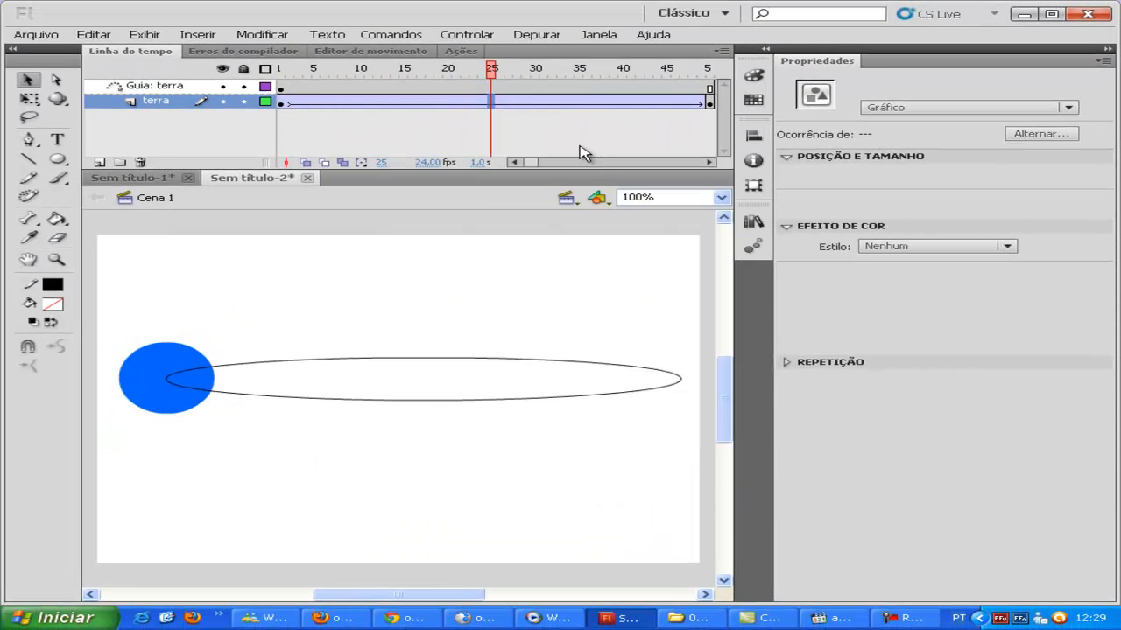
- Test the movie to check how the blue circle moves along the closed ellipse
key("ctrl+Return")
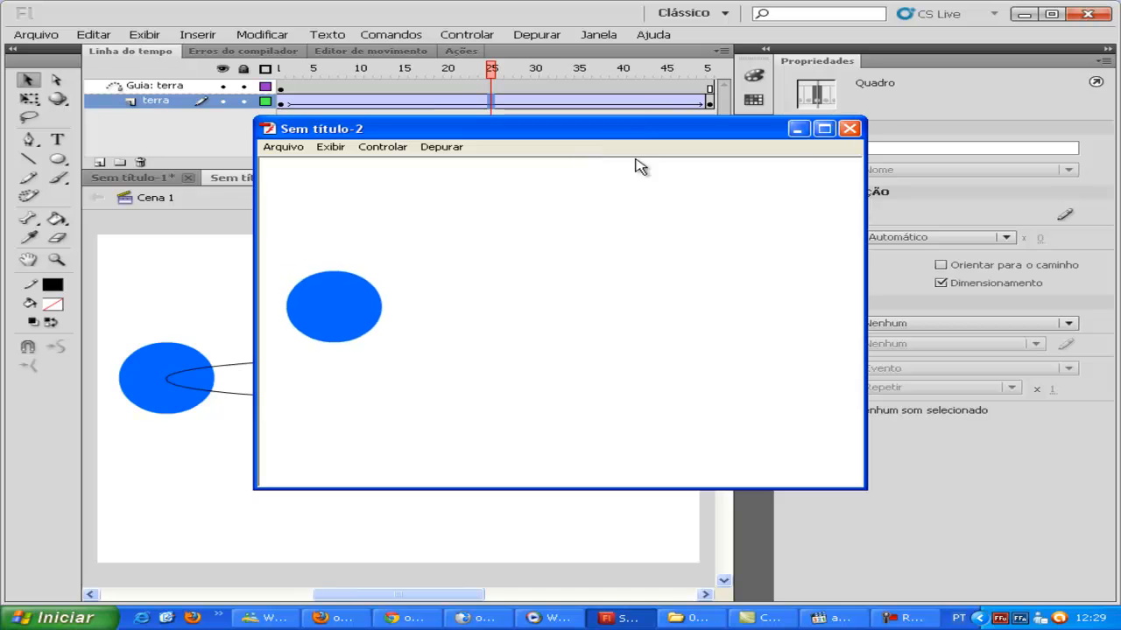
left_click(847, 131)
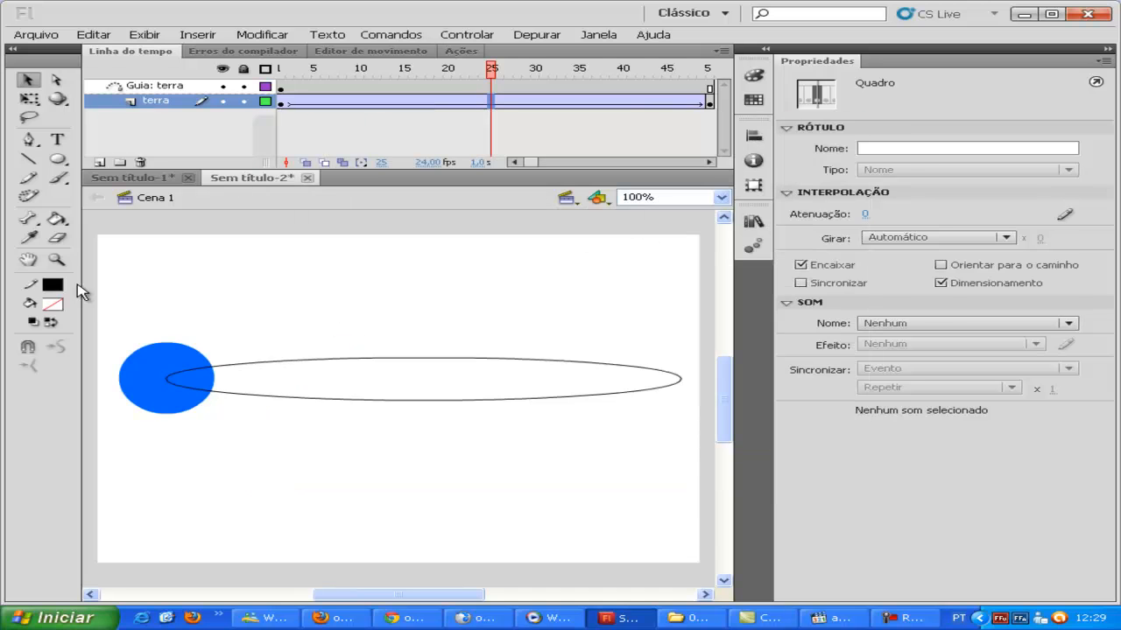
- Erase a small gap in the guide ellipse near its lower-left end with the smallest round eraser, and test the movie
left_click(57, 238)
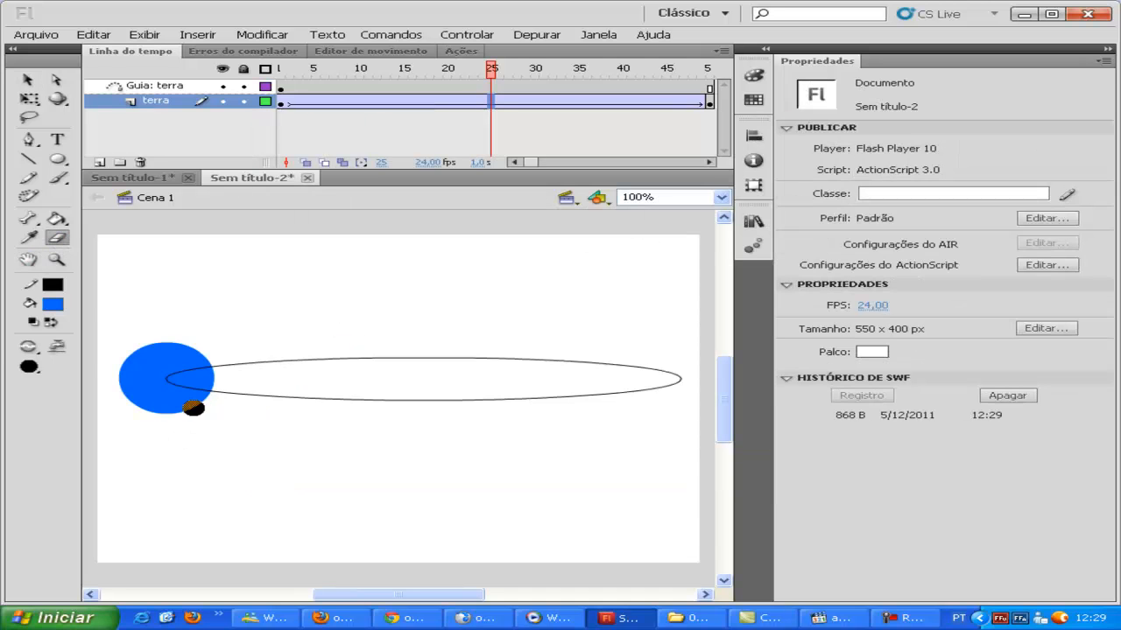
left_click(29, 366)
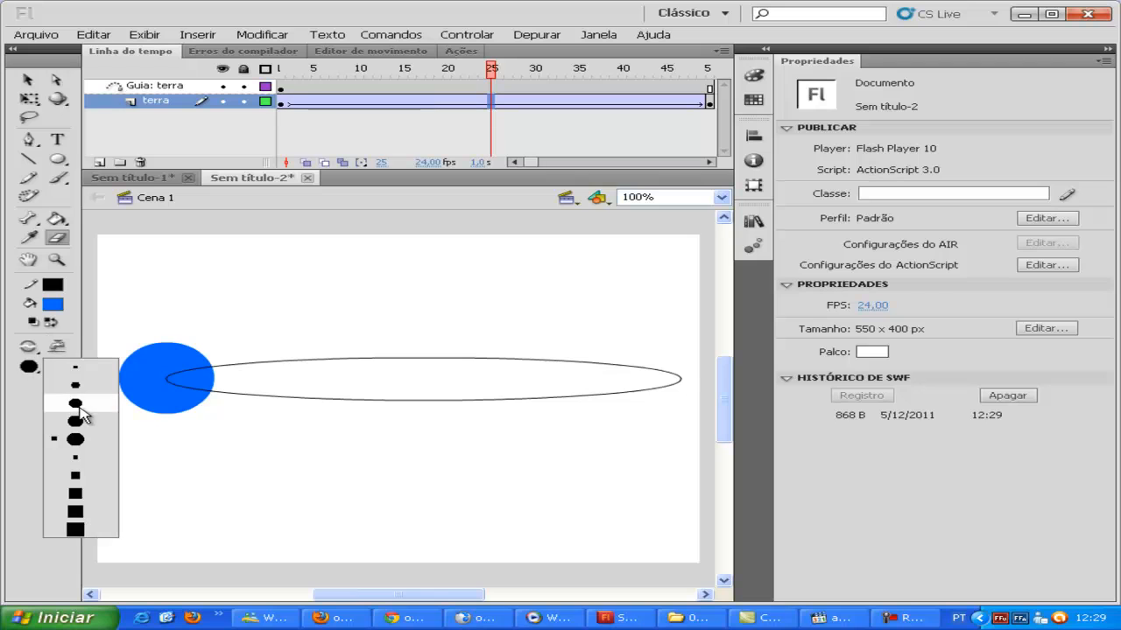
left_click(75, 367)
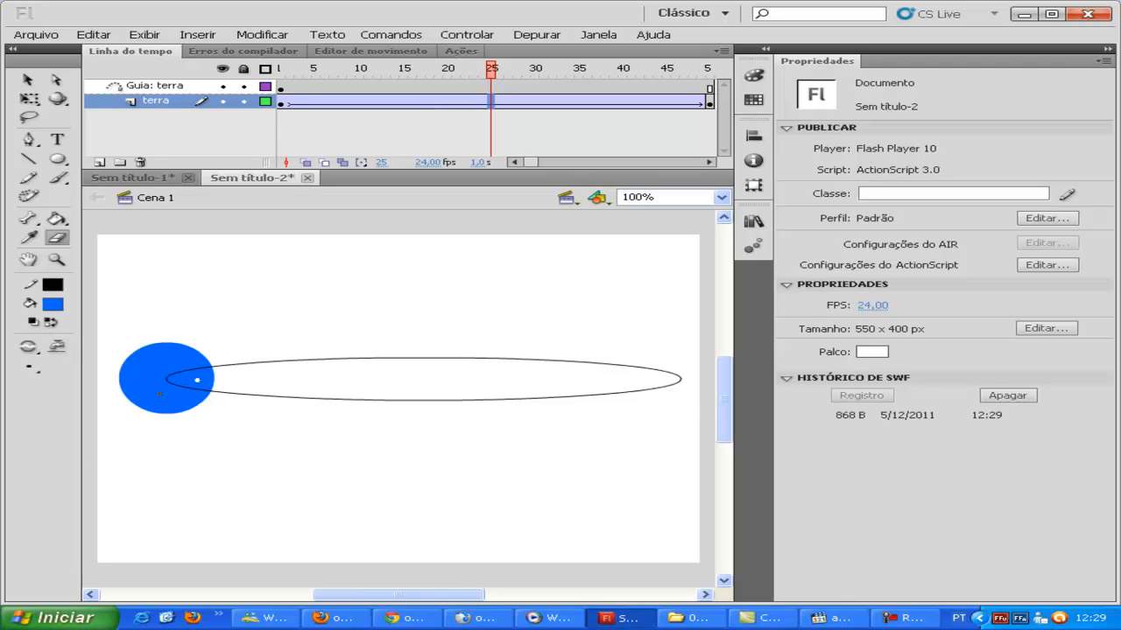
left_click_drag(197, 380, 159, 394)
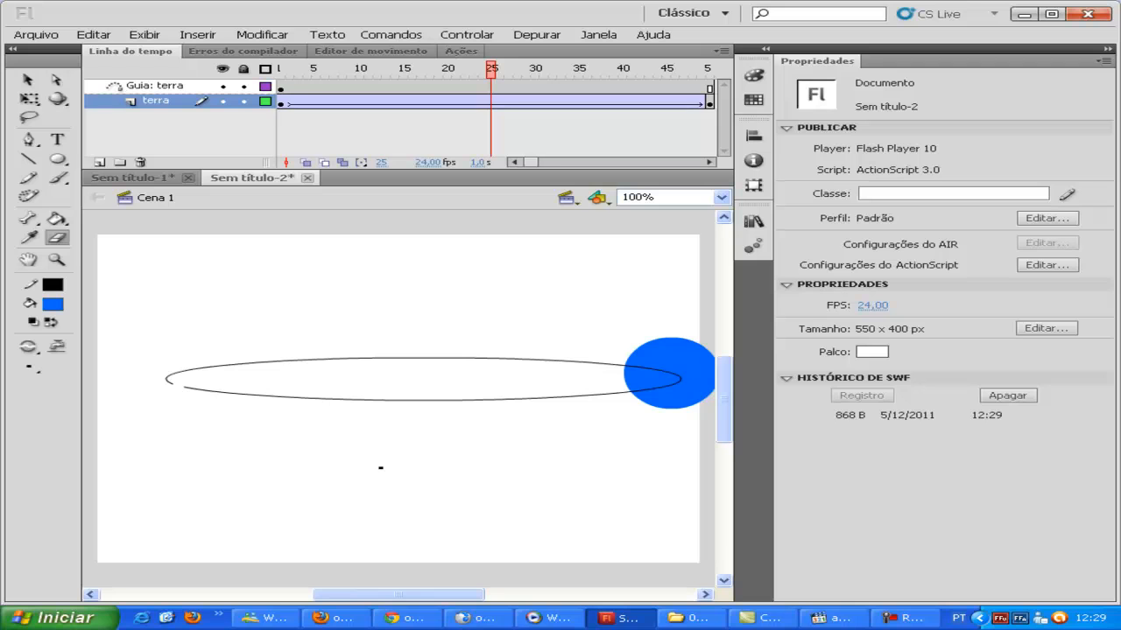
key("ctrl+Return")
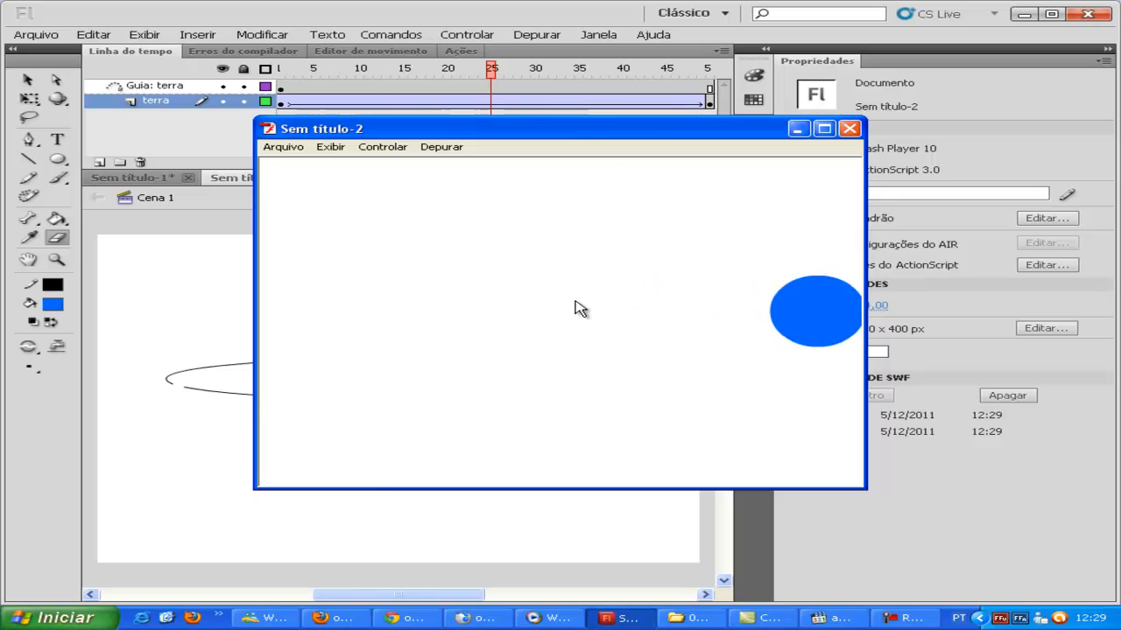
left_click(849, 132)
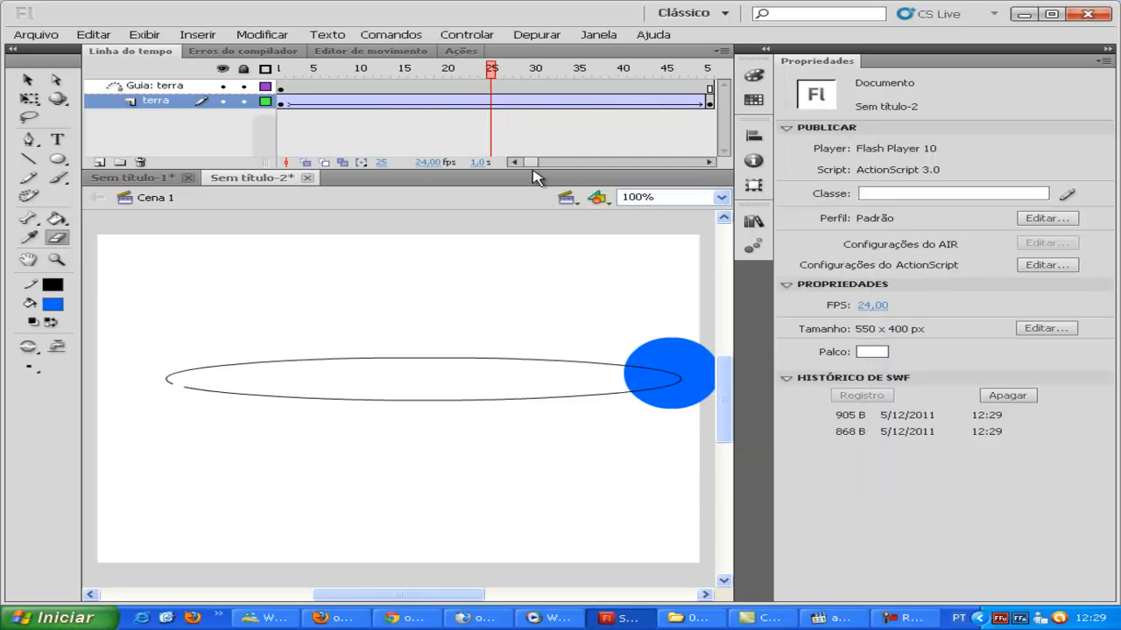
- Insert a new layer above the terra layer and name it "sol"
right_click(158, 103)
left_click(222, 163)
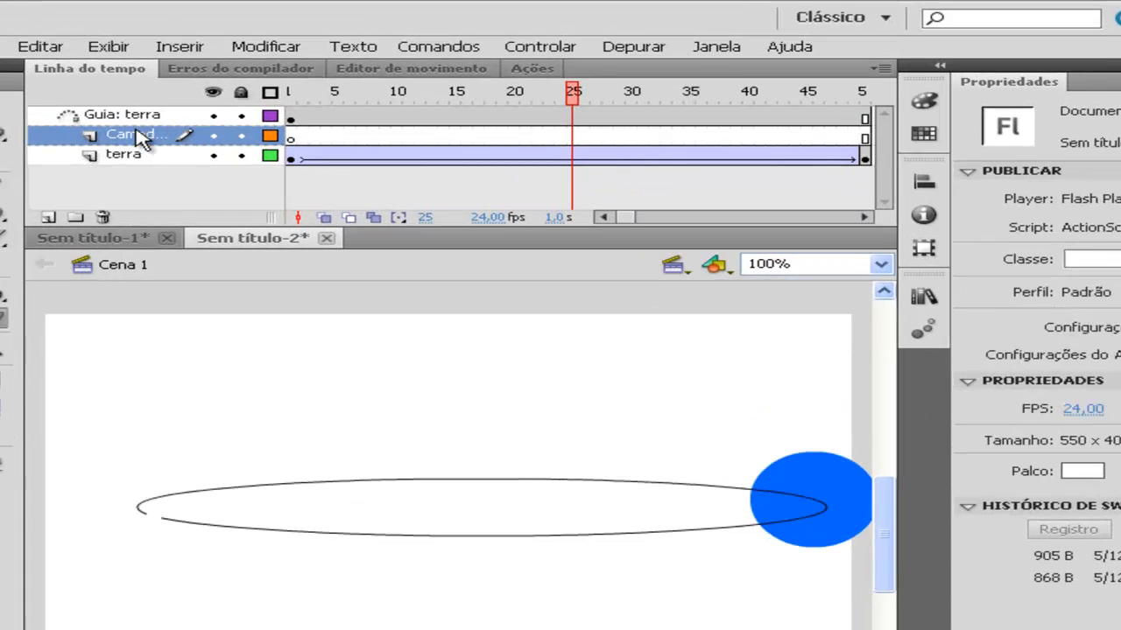
double_click(165, 99)
type("sol")
key("Return")
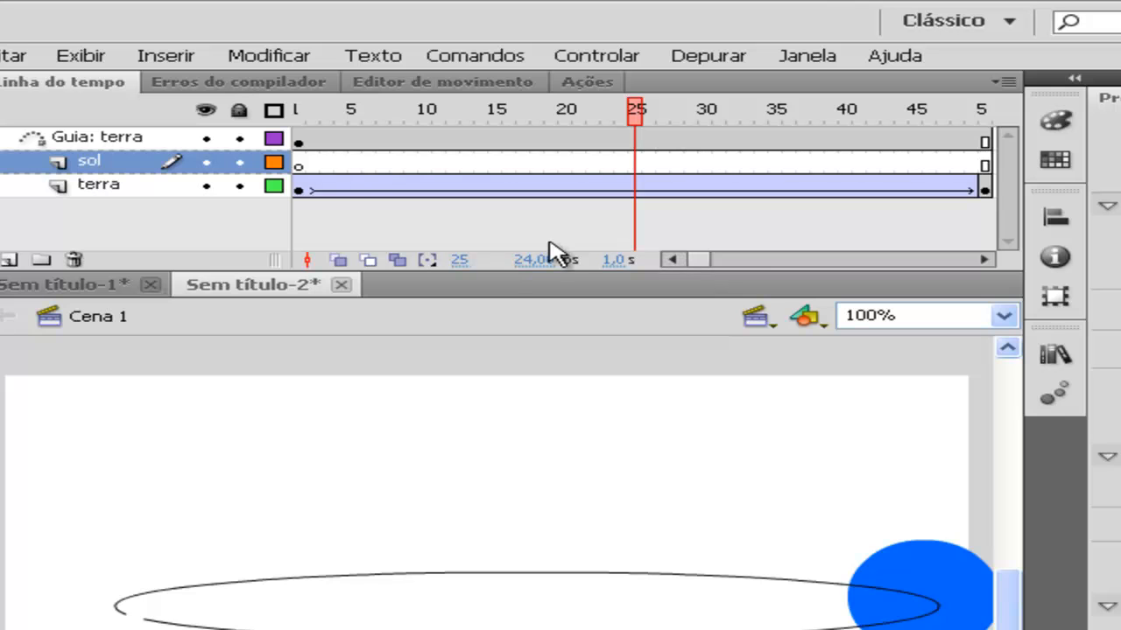
- On frame 1 of the sol layer, draw a yellow circle about 192 px wide without stroke, centred on the ellipse, and test the movie
left_click(302, 166)
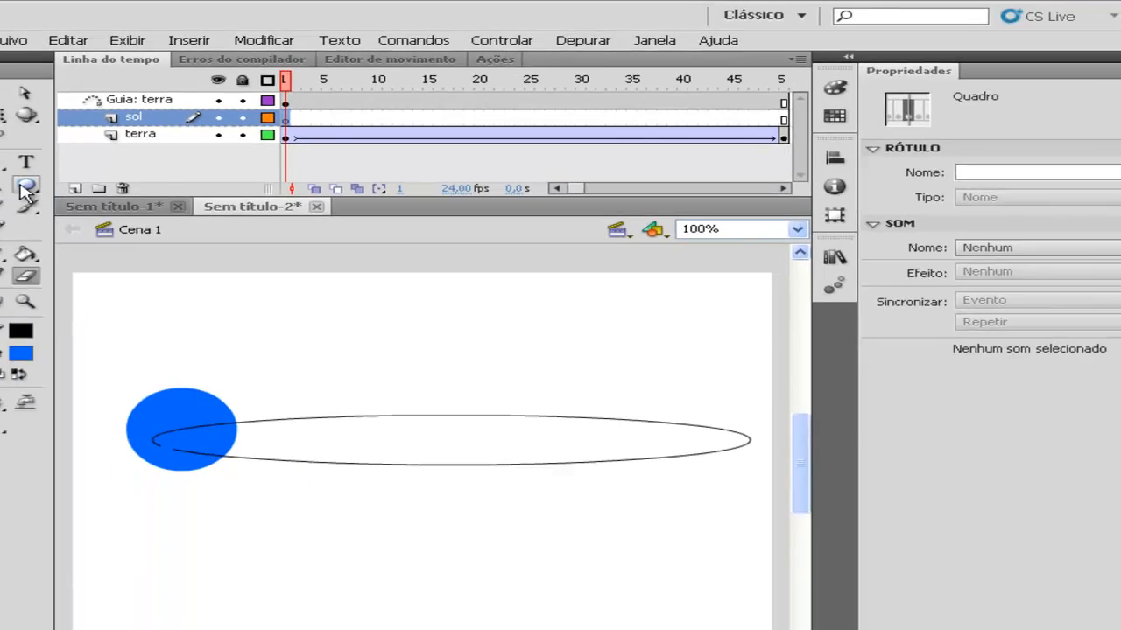
left_click(26, 188)
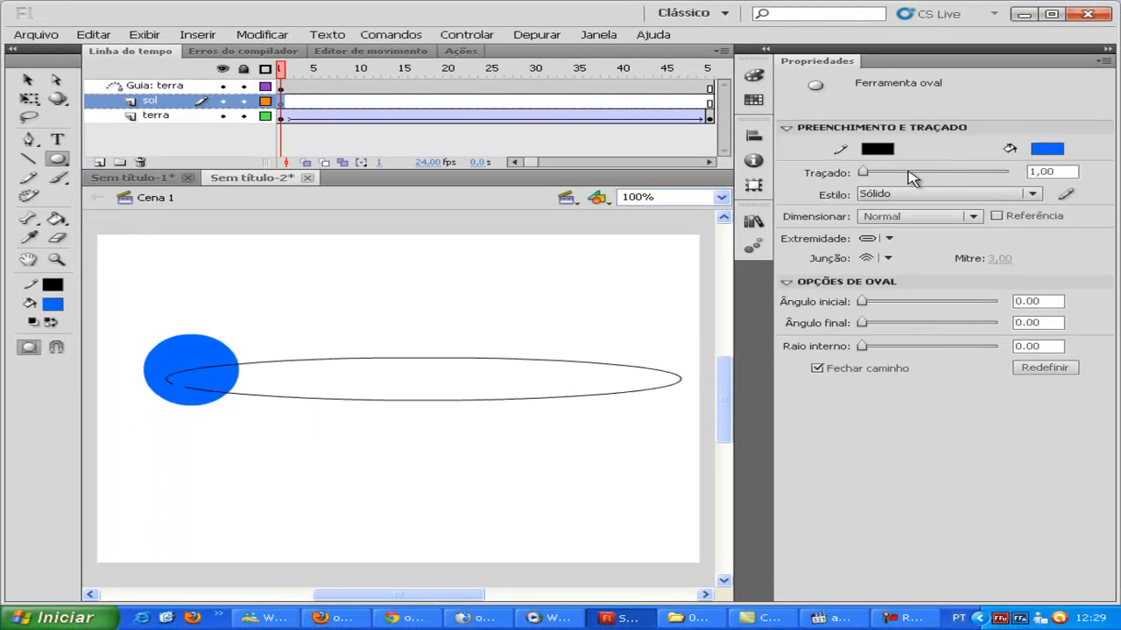
left_click(878, 149)
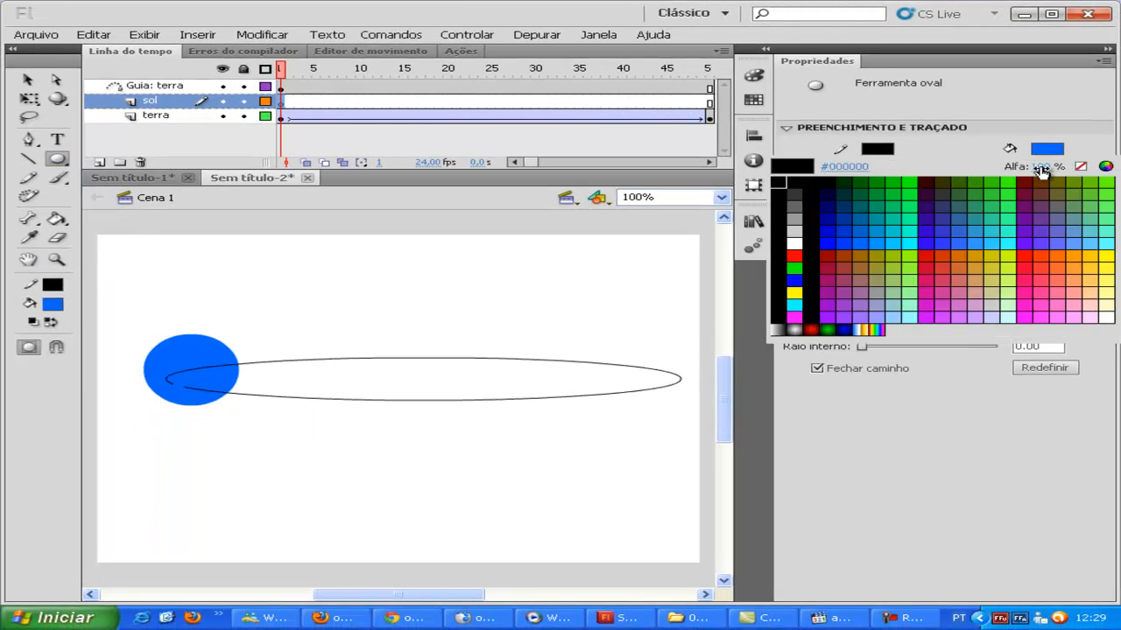
left_click(1081, 166)
left_click(1043, 153)
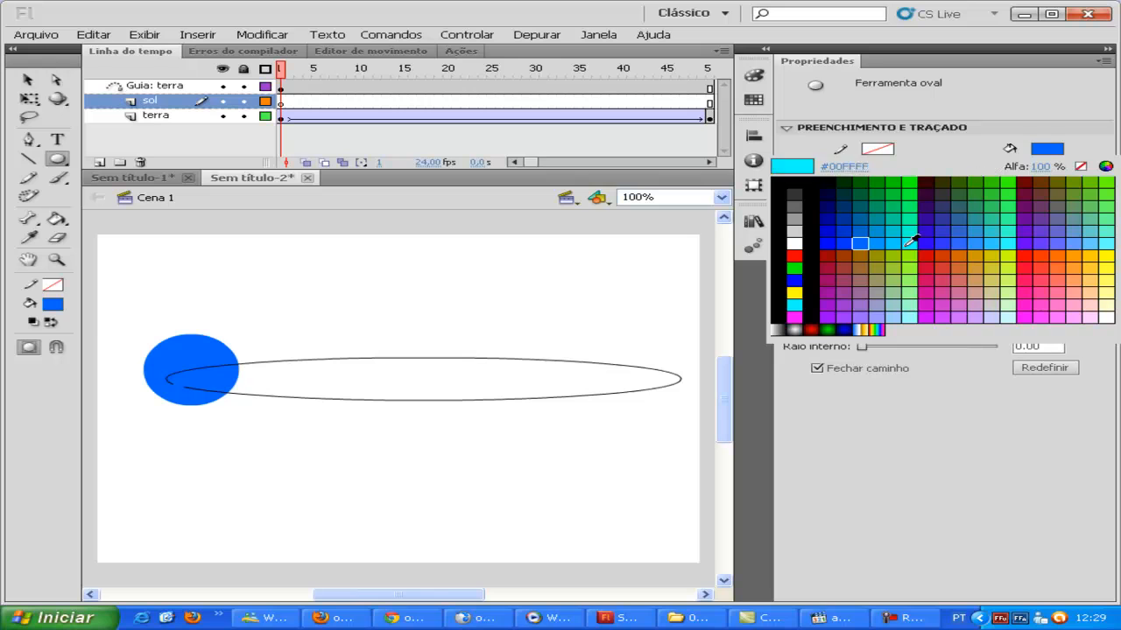
left_click(794, 293)
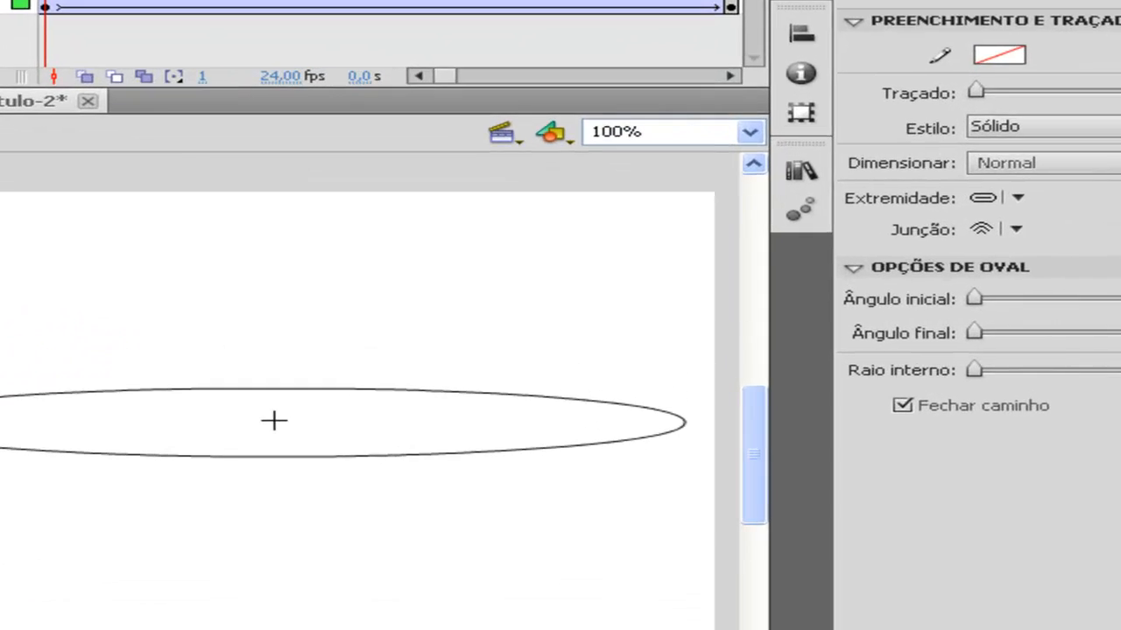
left_click_drag(372, 334, 484, 414)
left_click_drag(365, 482, 442, 541)
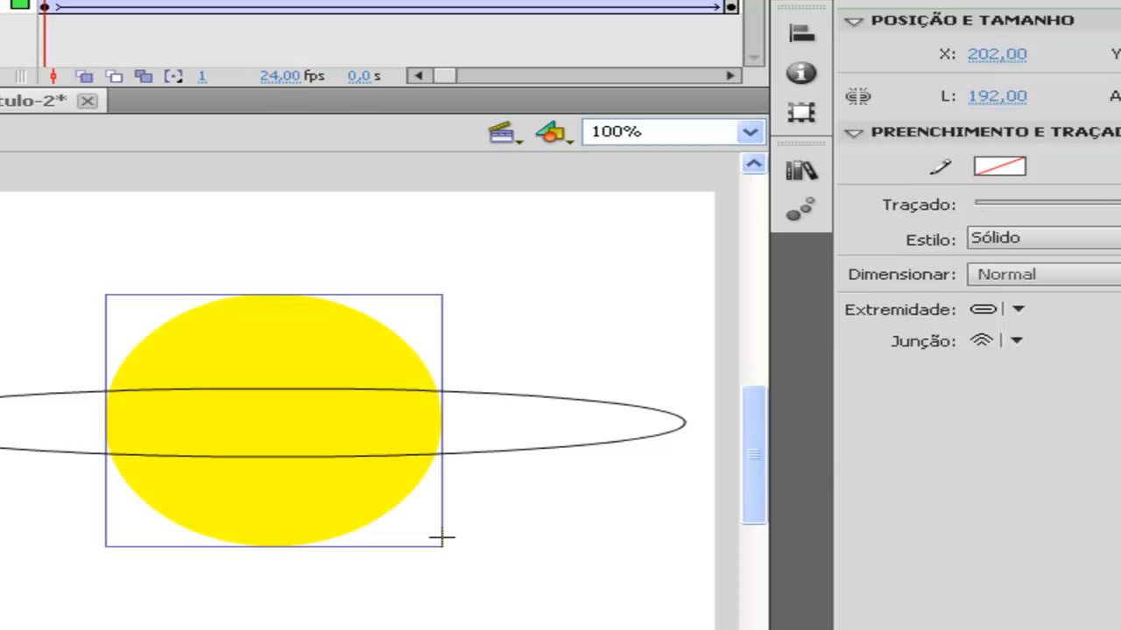
key("ctrl+Return")
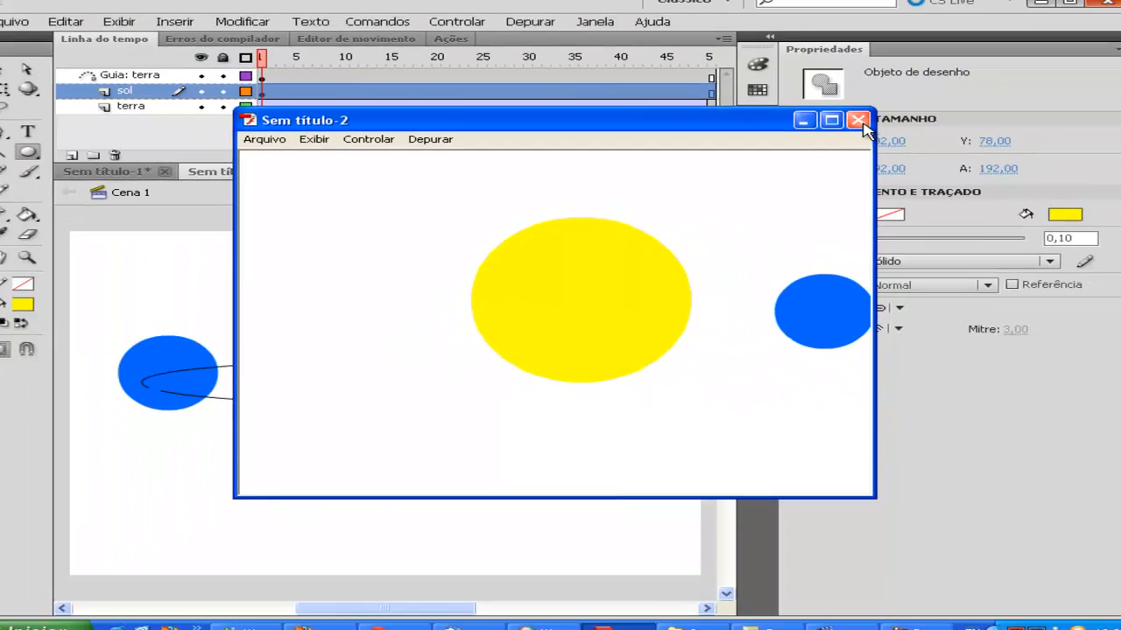
left_click(954, 22)
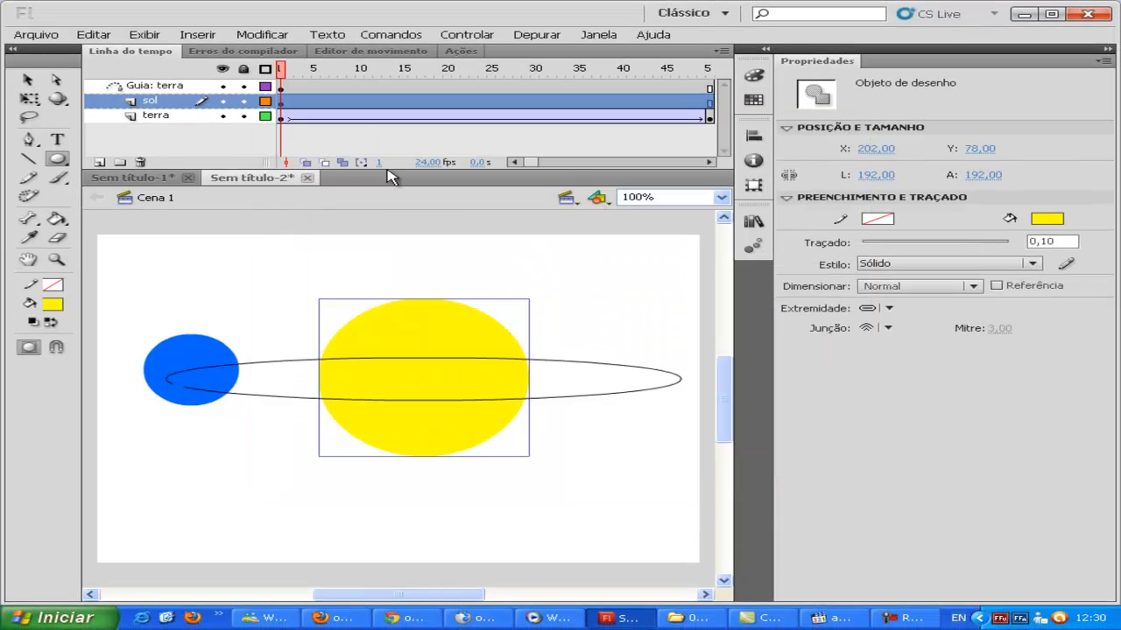
- Insert a layer named "terra atr" and move it below the terra layer
right_click(158, 119)
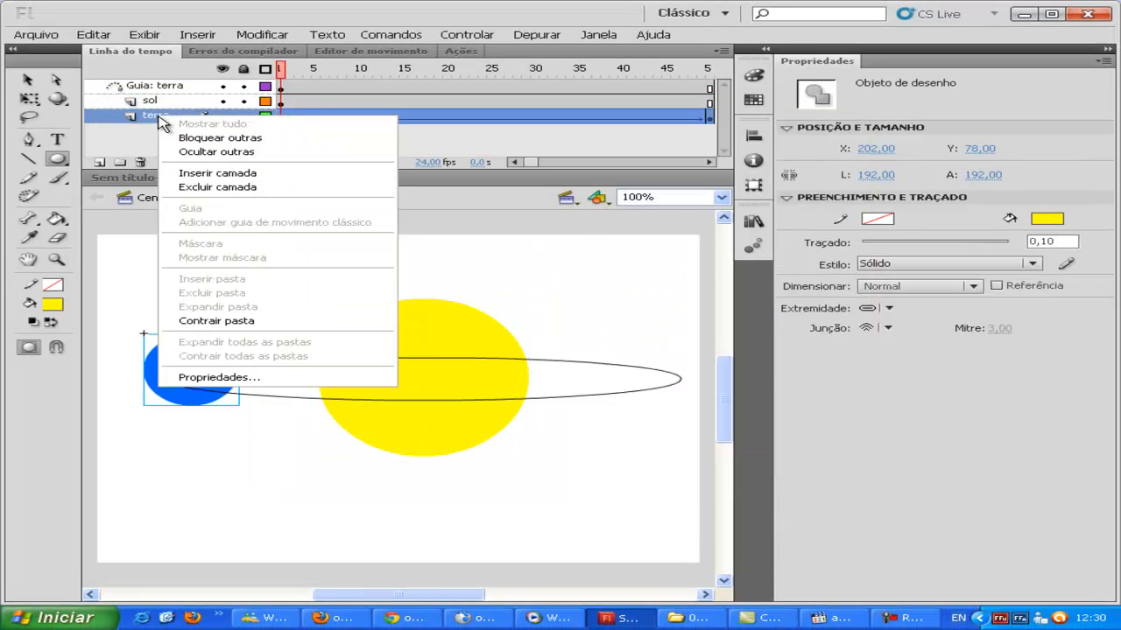
left_click(215, 171)
double_click(157, 118)
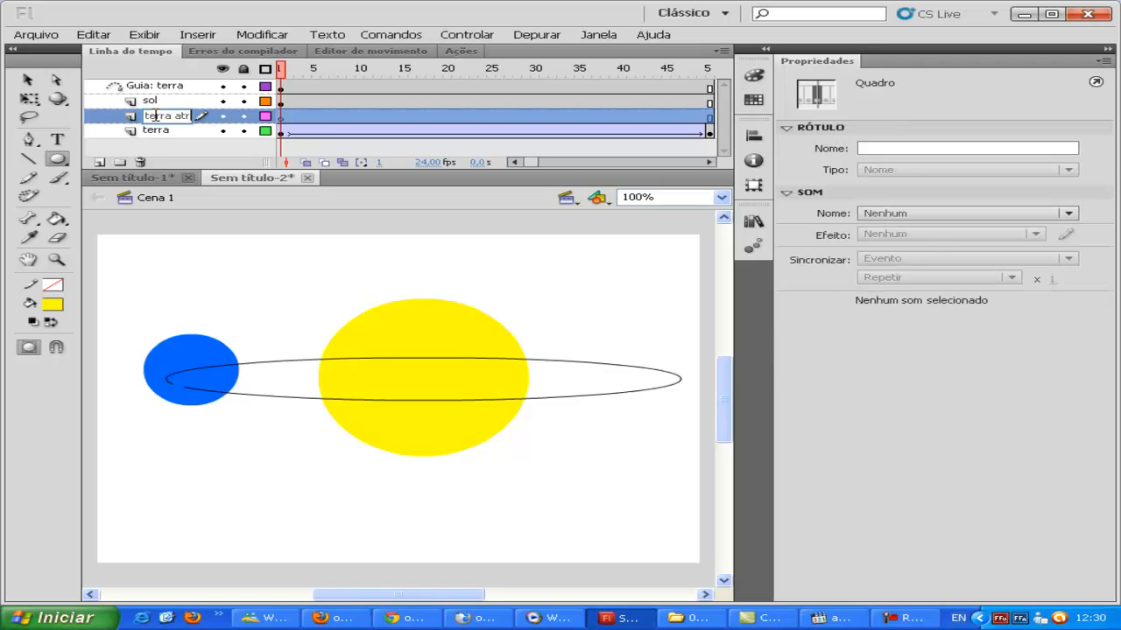
type("terra atr")
key("Return")
left_click_drag(149, 117, 173, 147)
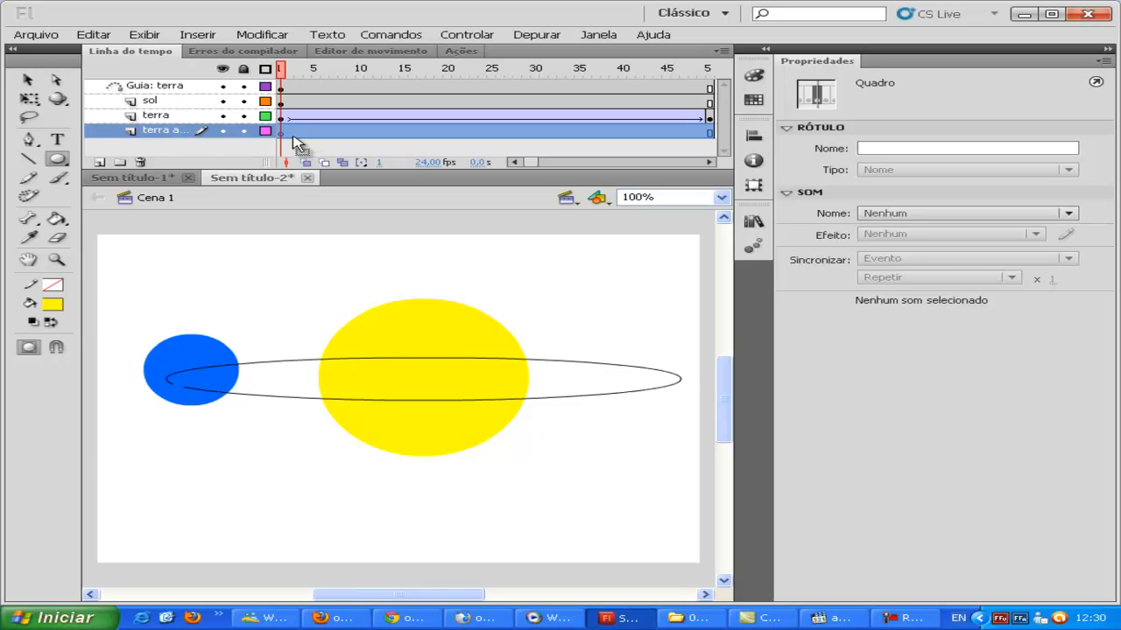
- Copy the yellow circle from the sol layer and paste it in place on frame 1 of the terra atr layer
left_click(280, 134)
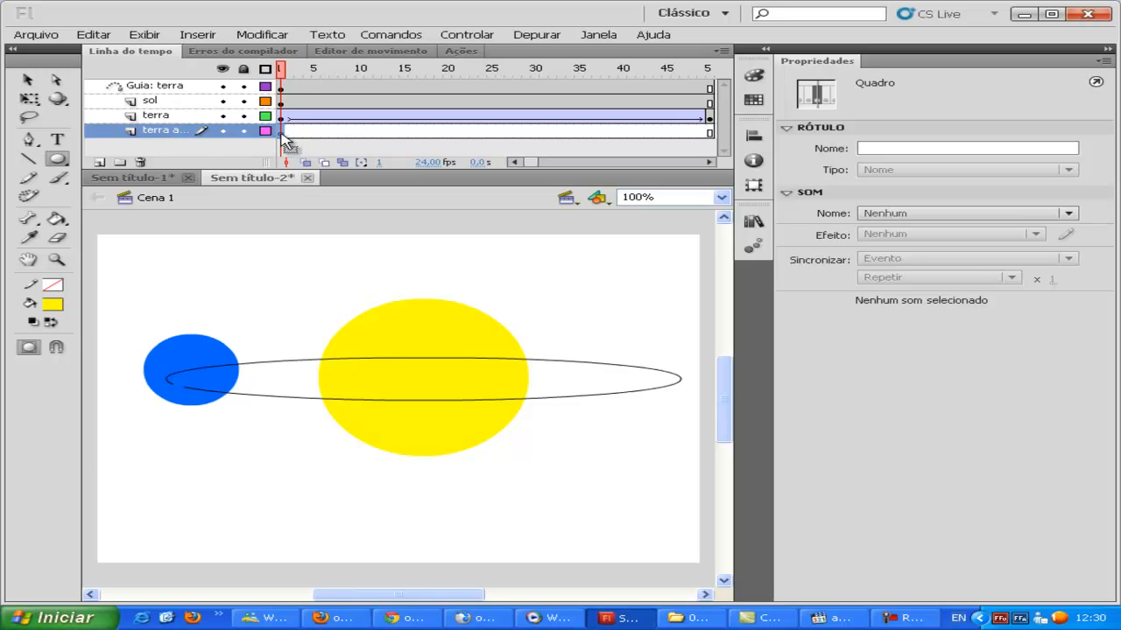
left_click(174, 101)
left_click(281, 104)
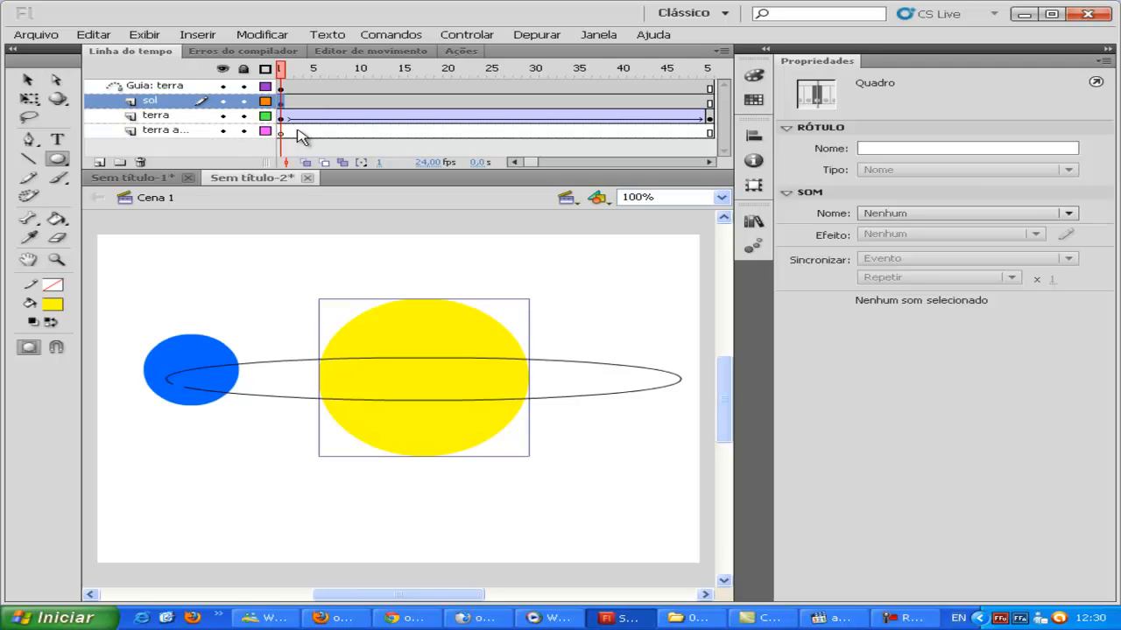
left_click(56, 80)
left_click(26, 79)
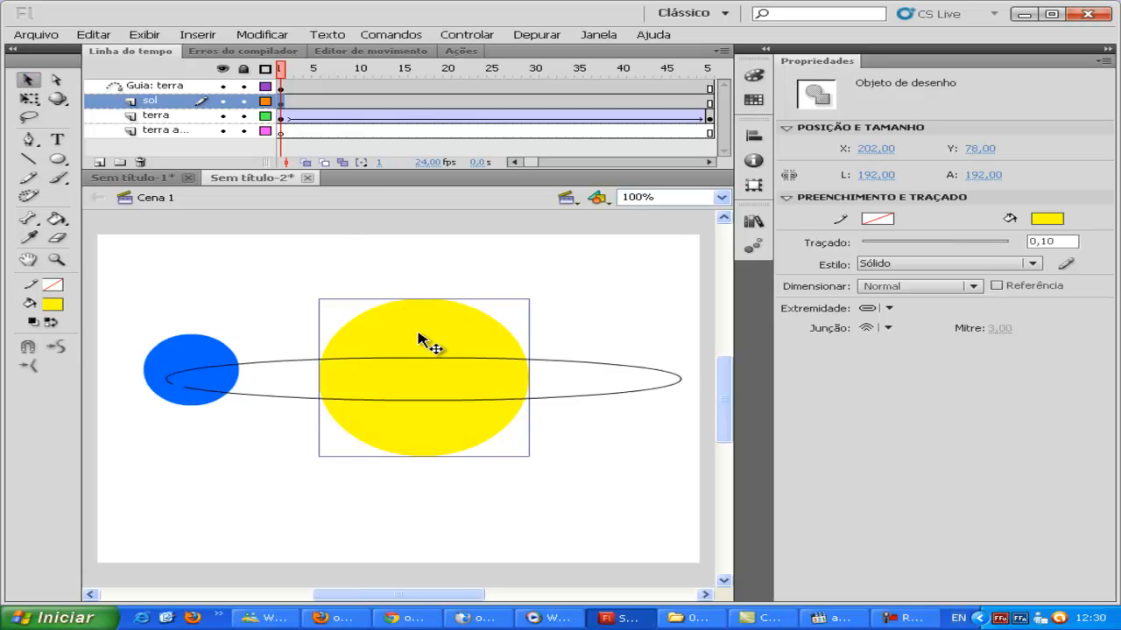
left_click(281, 132)
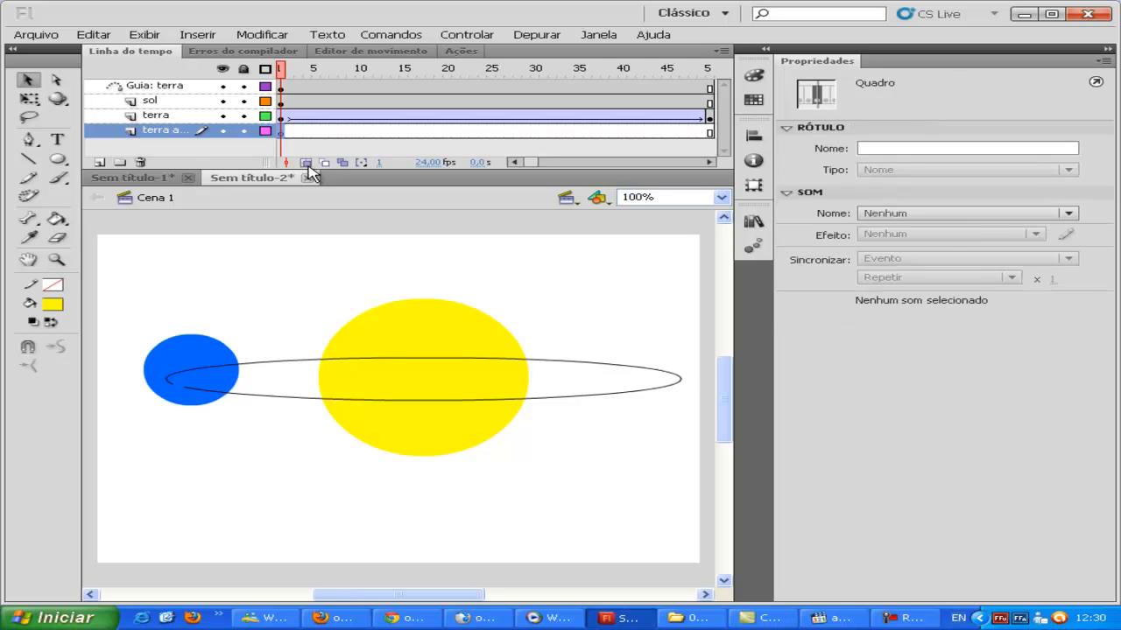
key("ctrl+shift+v")
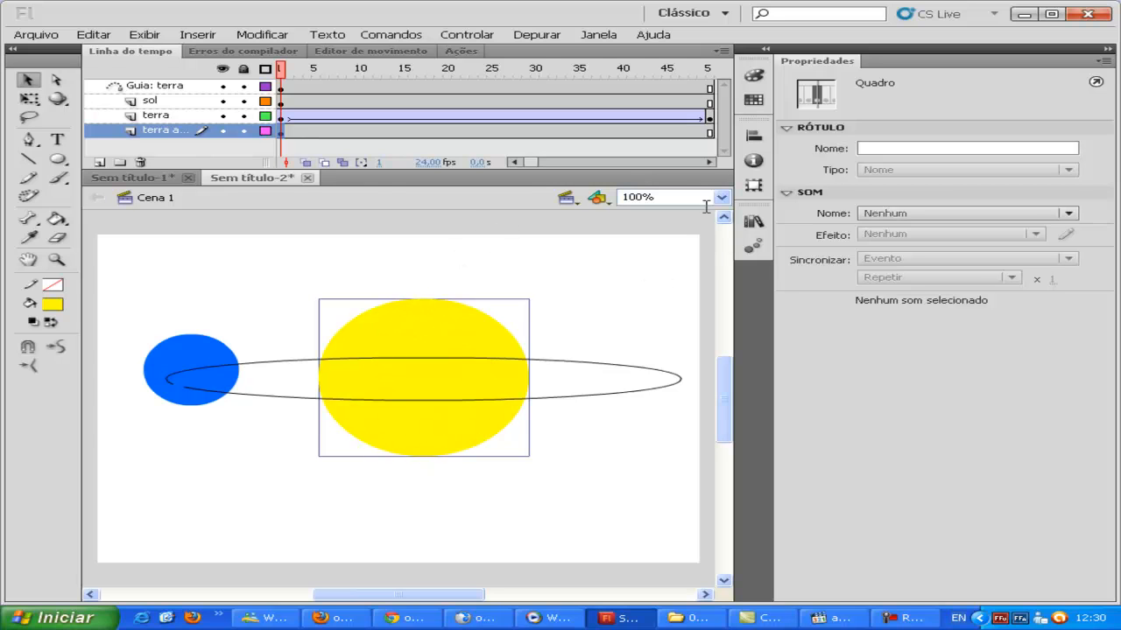
- Shorten the sol layer's frame span so that it ends at frame 25
left_click(352, 102)
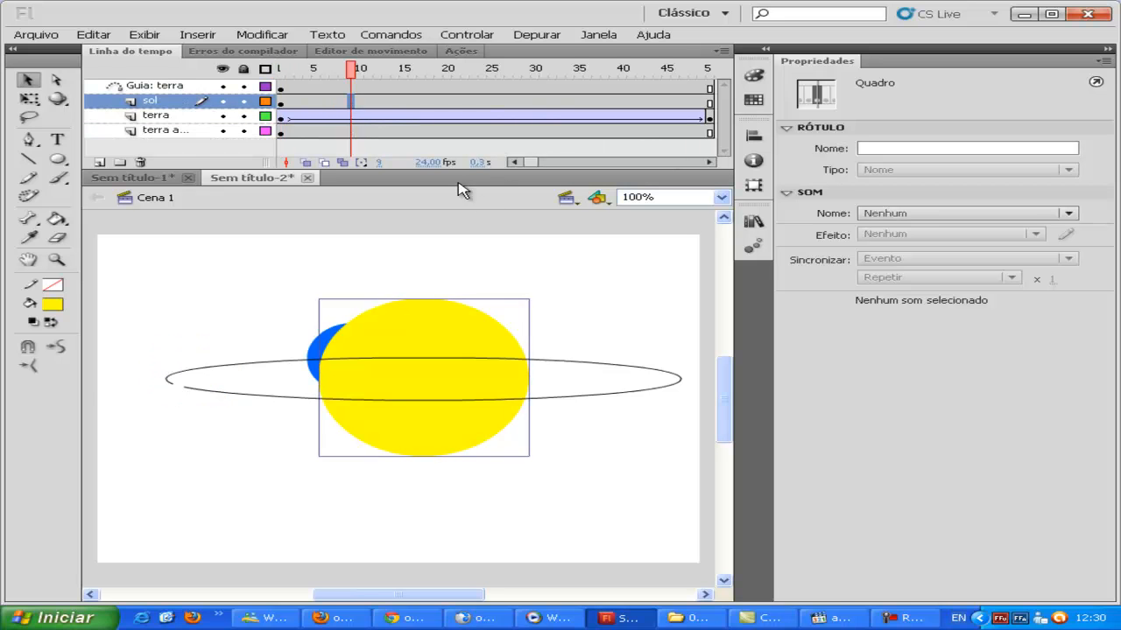
left_click_drag(359, 102, 492, 107)
left_click(492, 105)
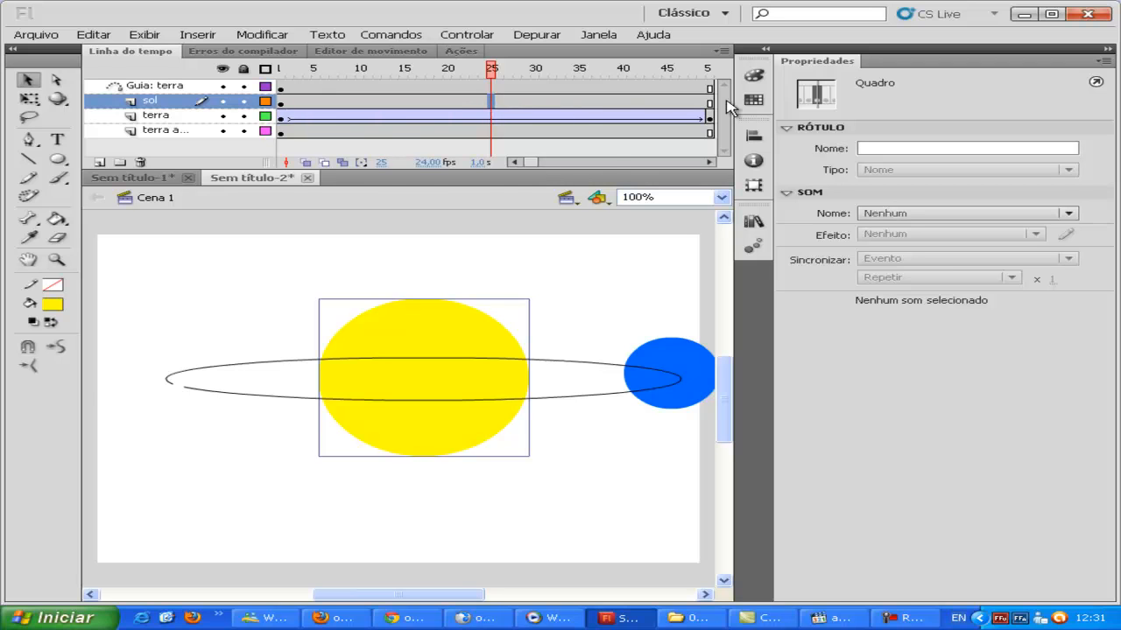
left_click_drag(497, 137, 595, 137)
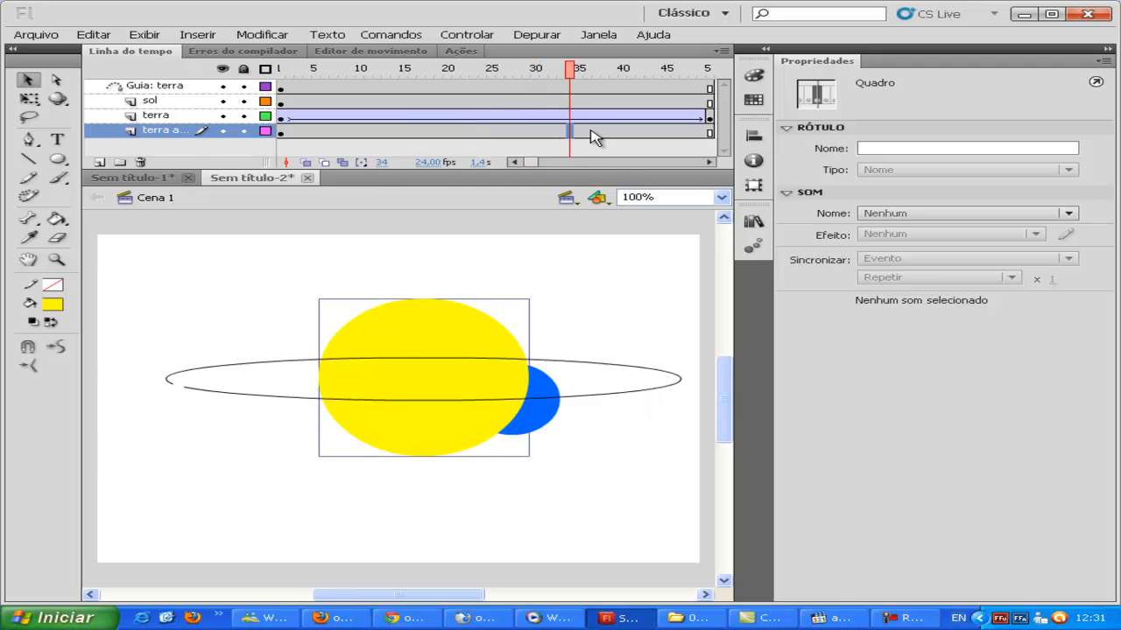
left_click(494, 102)
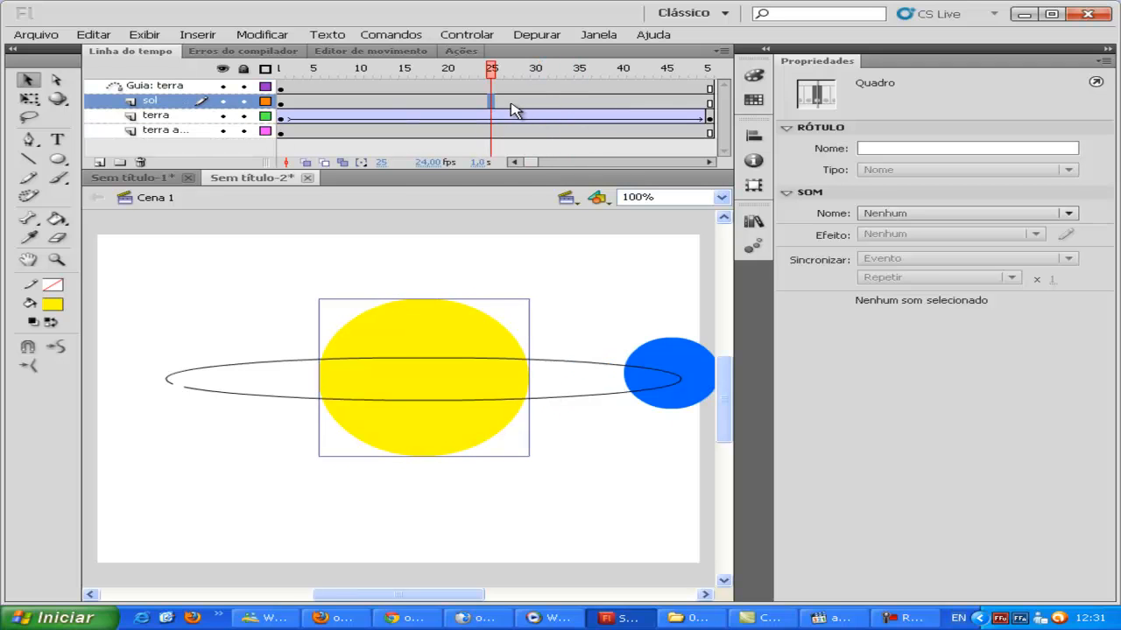
left_click(709, 162)
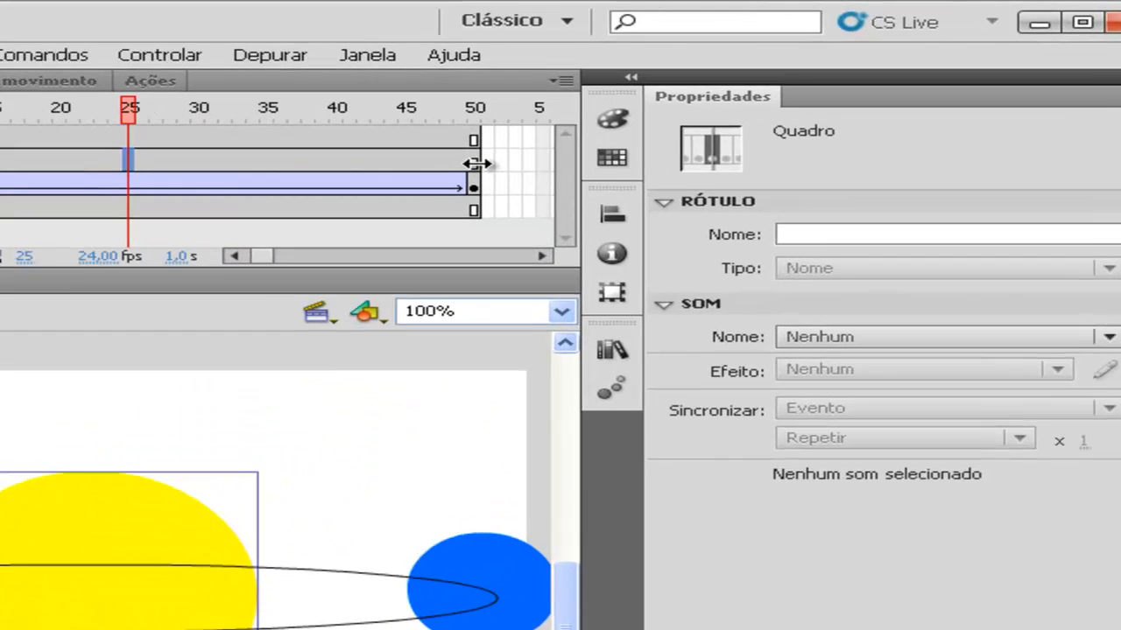
left_click(637, 104)
mouse_move(420, 164)
left_mouse_down()
mouse_move(102, 169)
mouse_move(123, 183)
mouse_move(114, 169)
left_mouse_up()
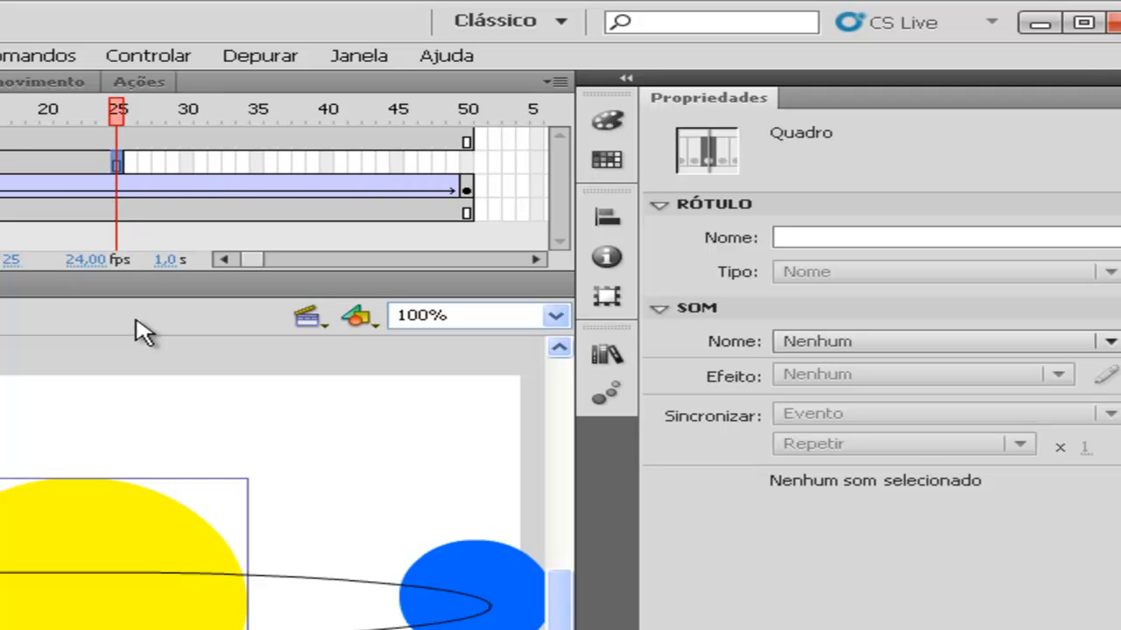
- Play the timeline and test the movie to check the blue circle passing behind and in front of the sun
key("Return")
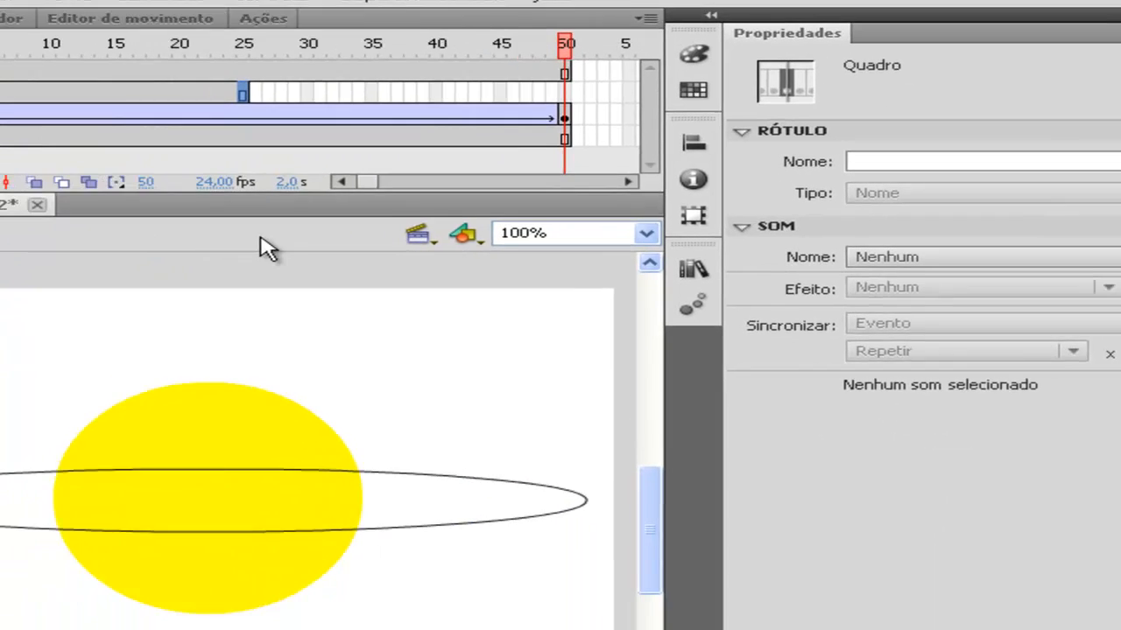
key("ctrl+Return")
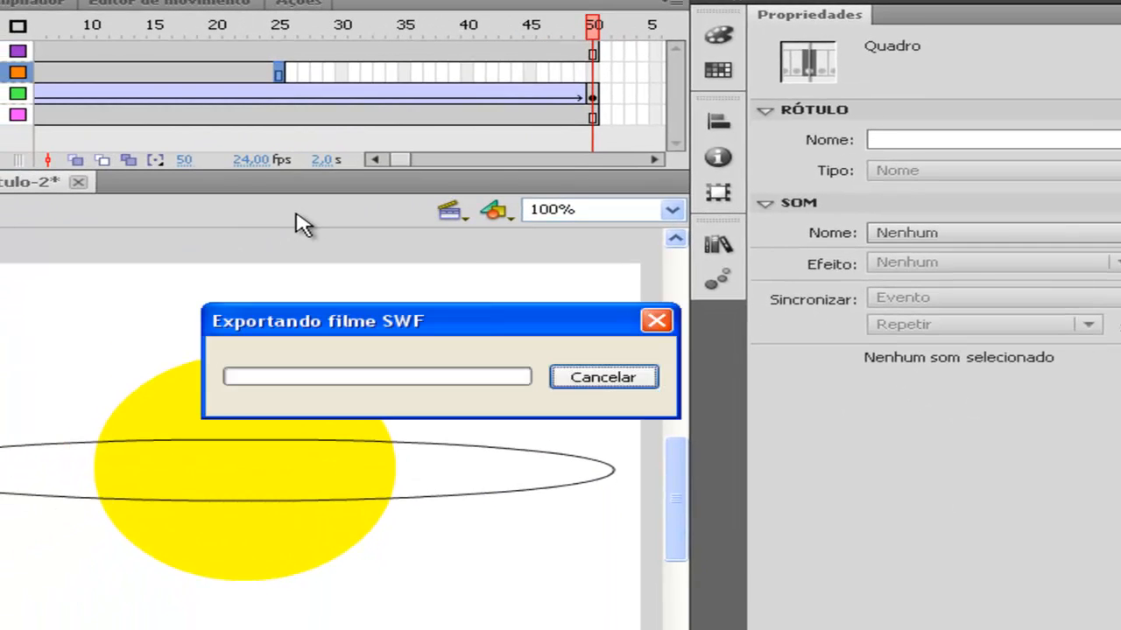